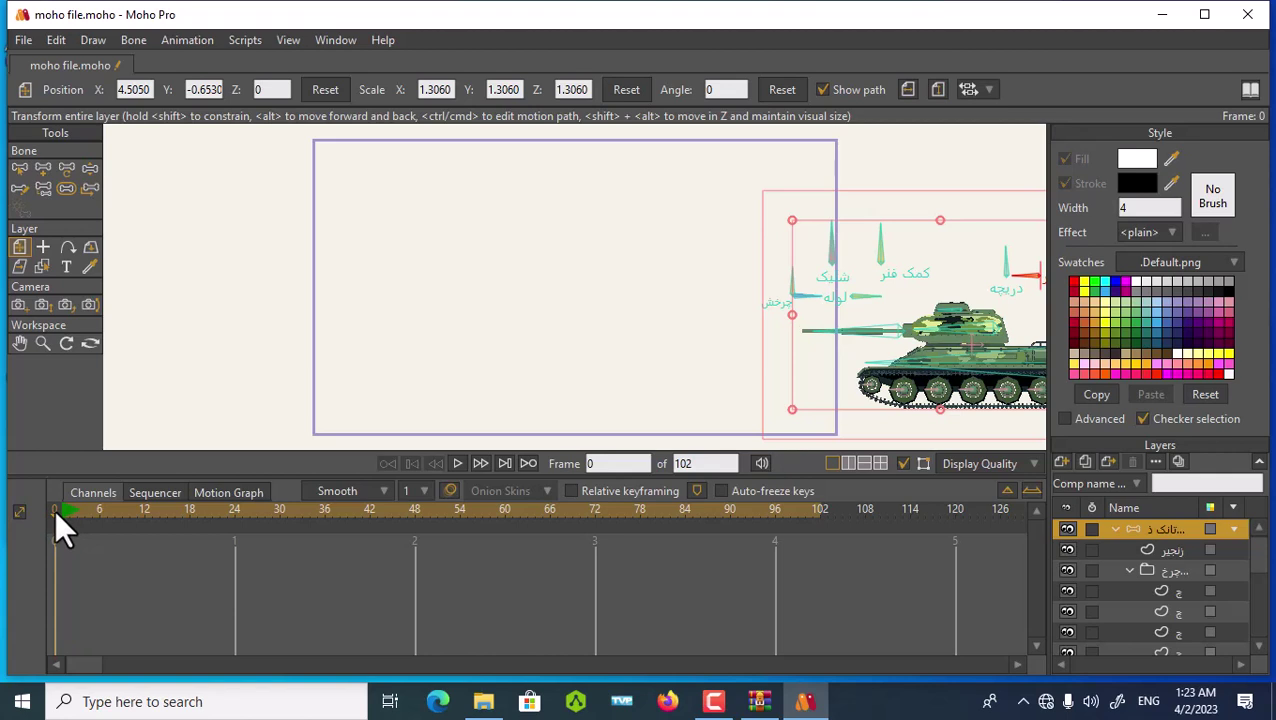
# Step: Move the tank layer to about X -0.46, Y -0.56 at frame 102, and rotate it about -1.19° at frame 47
pyautogui.moveTo(55, 510); pyautogui.dragTo(819, 518)
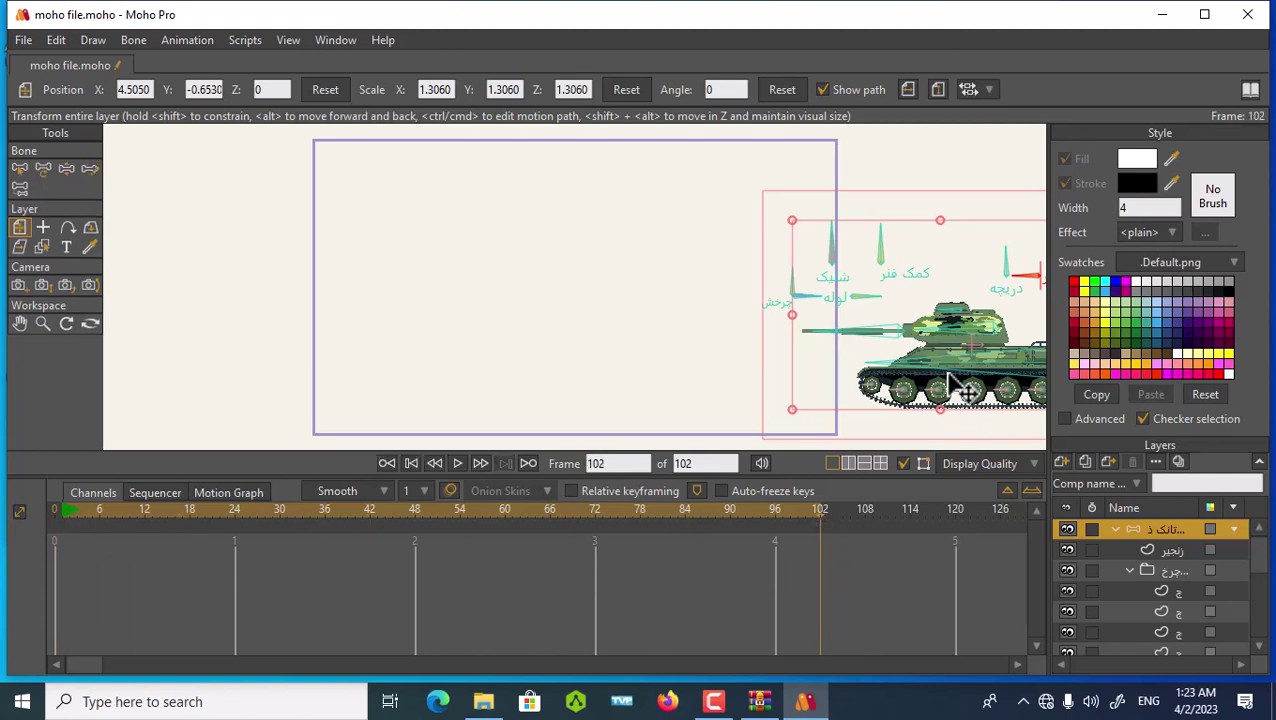
pyautogui.moveTo(970, 400); pyautogui.dragTo(511, 368)
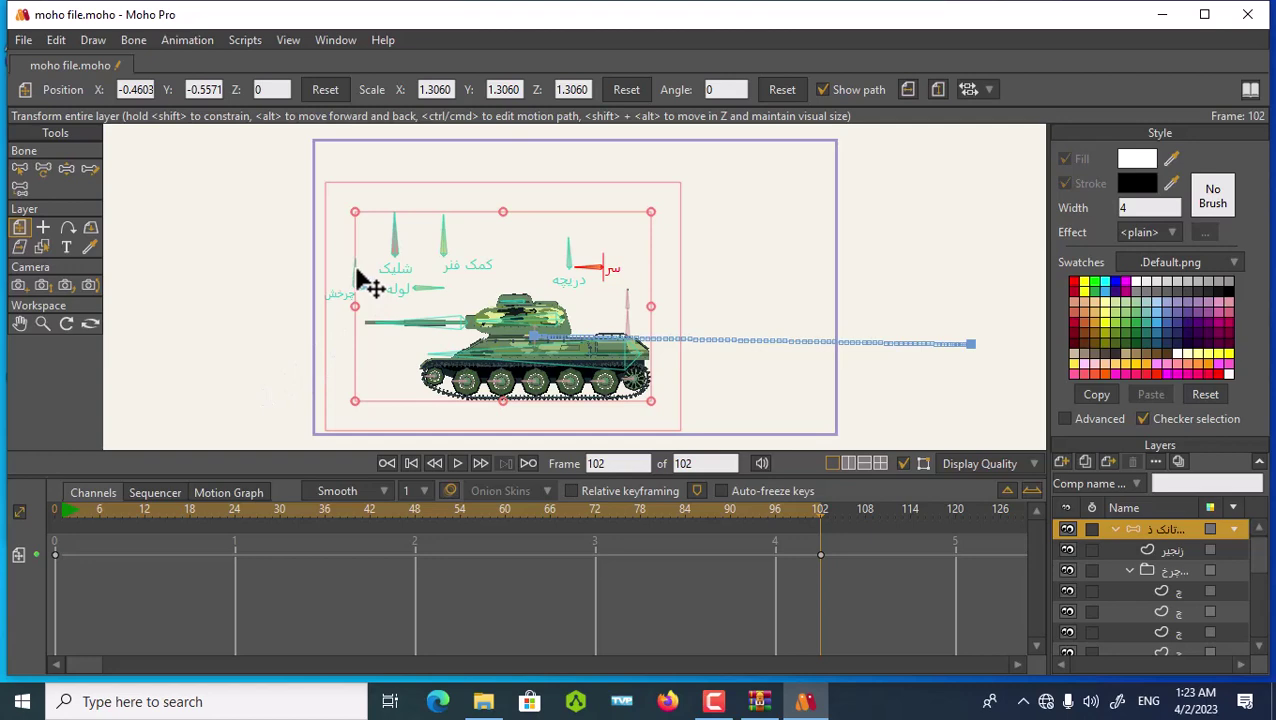
pyautogui.moveTo(119, 514); pyautogui.dragTo(404, 526)
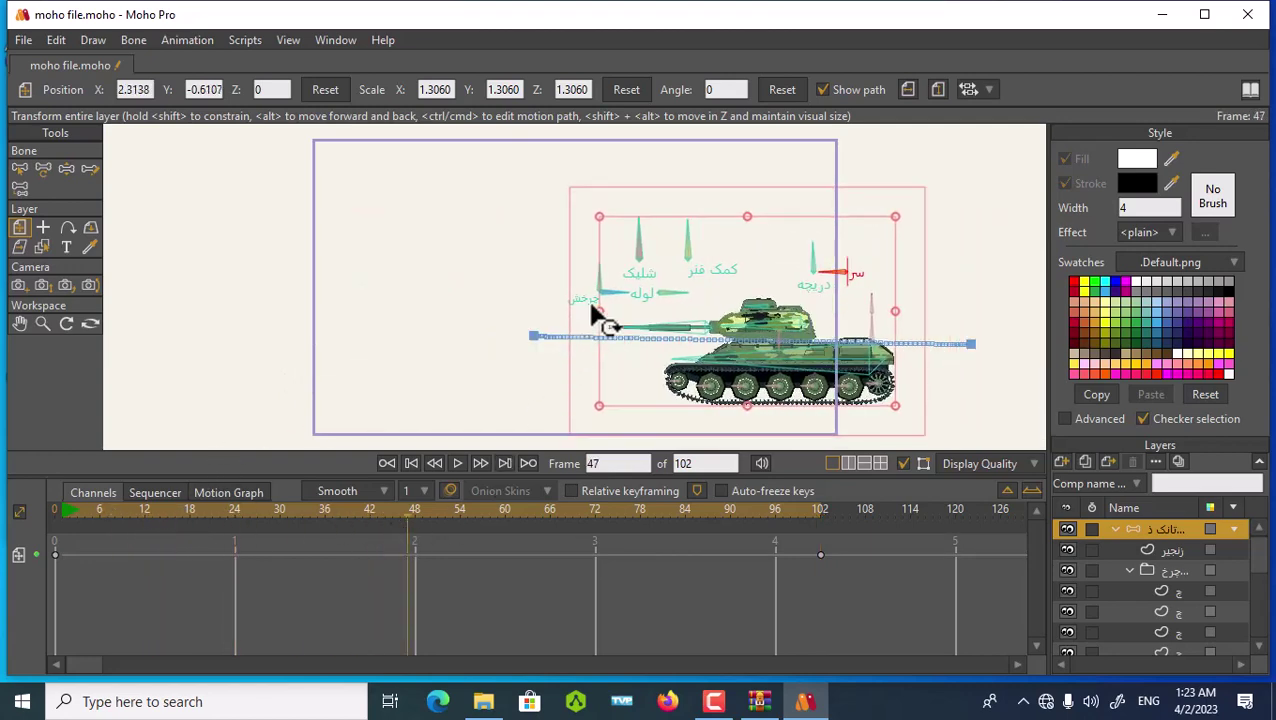
pyautogui.moveTo(604, 284); pyautogui.dragTo(624, 286)
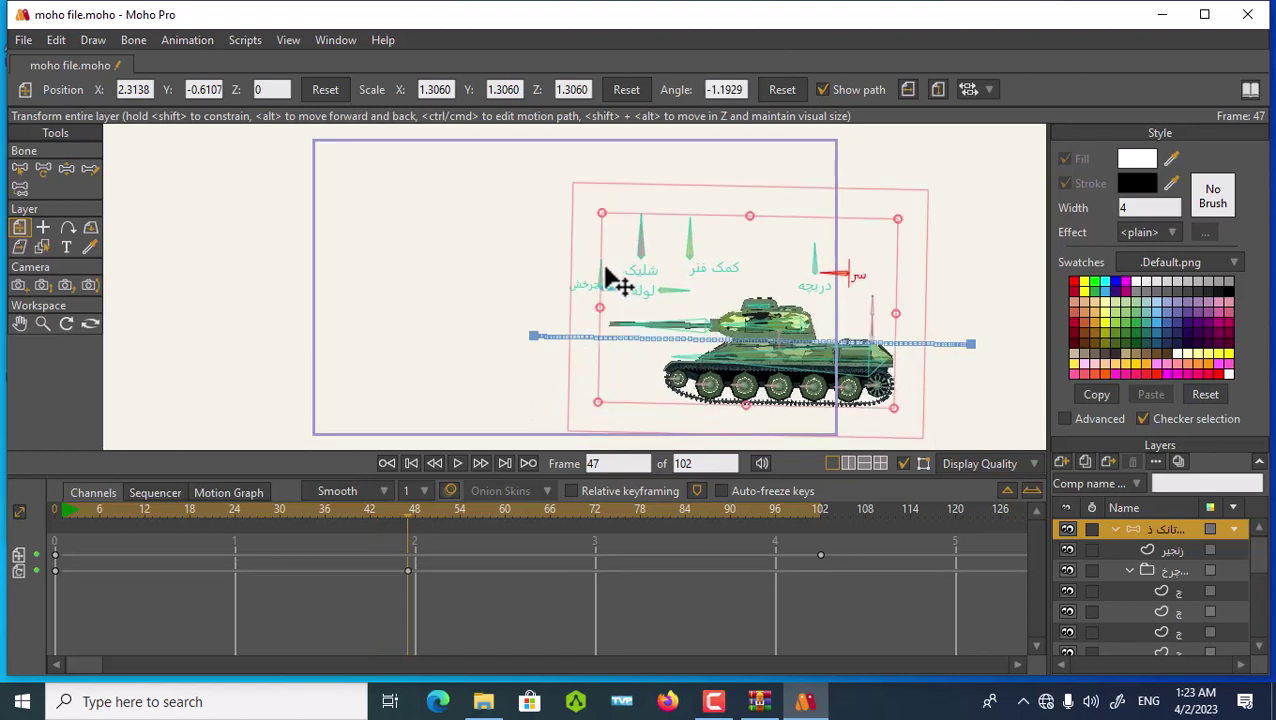
# Step: Pose the چرخش (wheel rotation) control bone at frame 47 with the Manipulate Bones tool
pyautogui.click(66, 168)
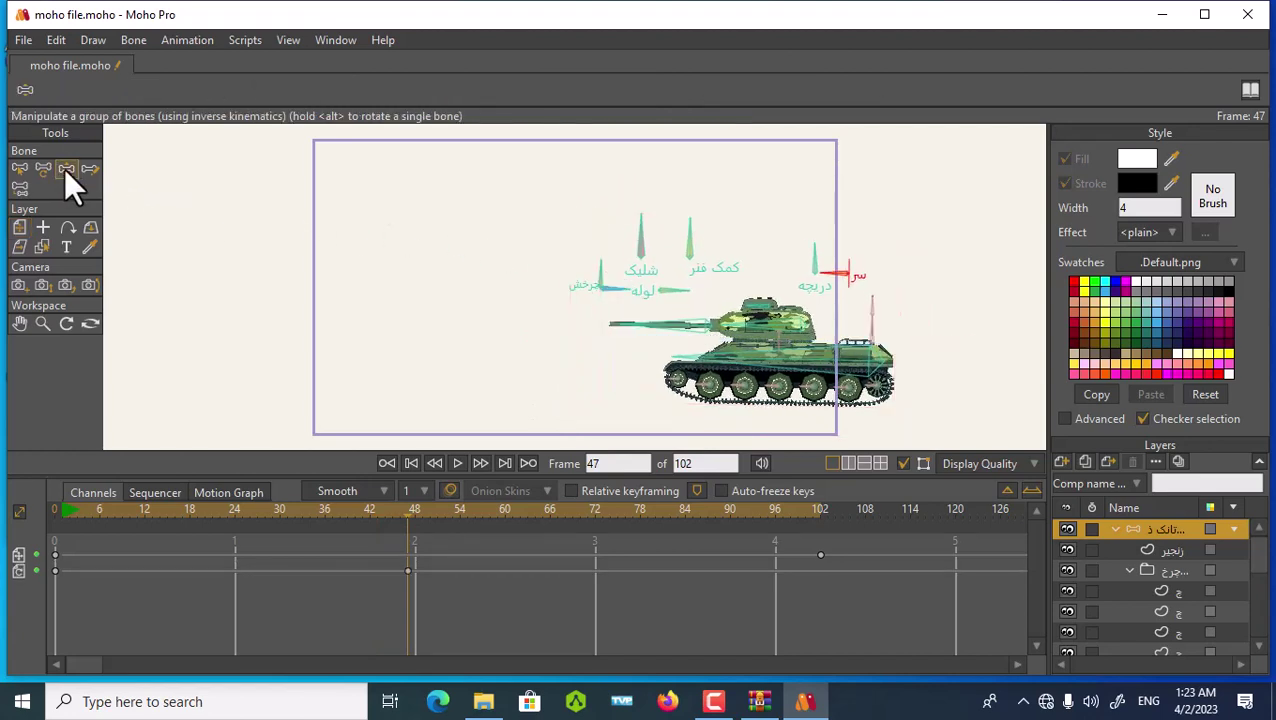
pyautogui.click(600, 272)
pyautogui.moveTo(600, 272)
pyautogui.mouseDown()
pyautogui.moveTo(615, 282)
pyautogui.moveTo(592, 273)
pyautogui.mouseUp()
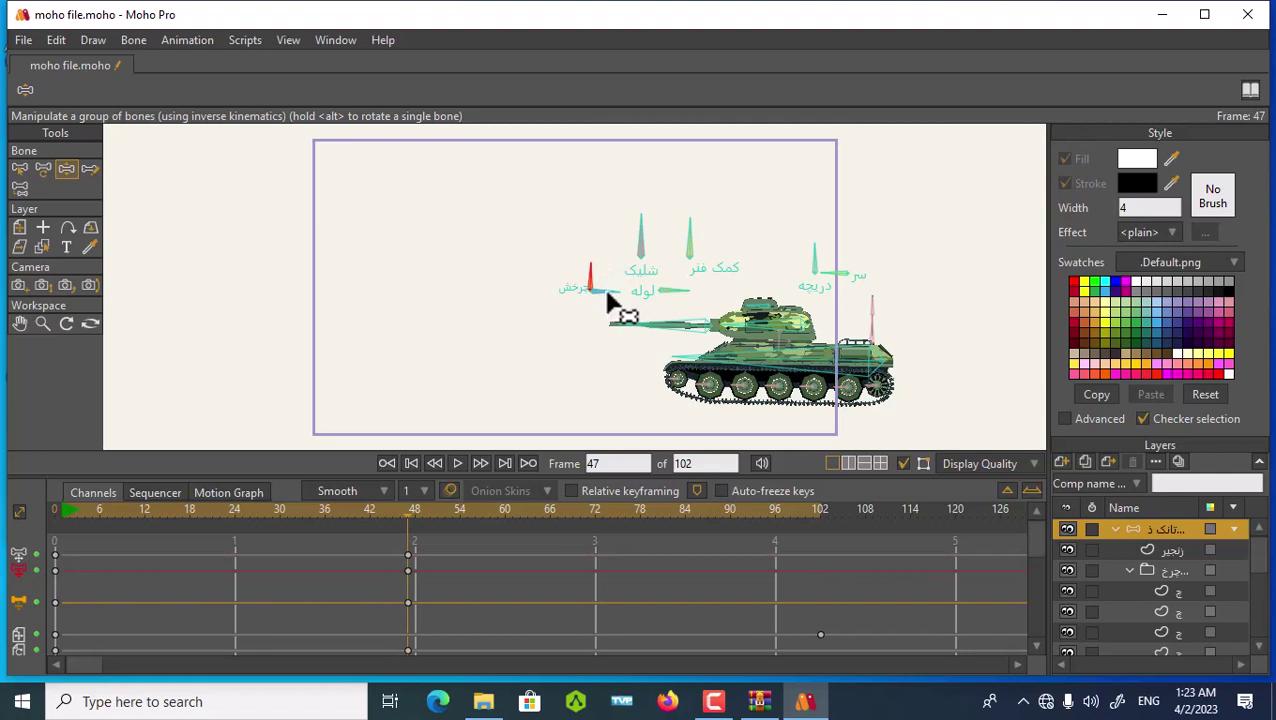
pyautogui.moveTo(607, 299); pyautogui.dragTo(530, 285)
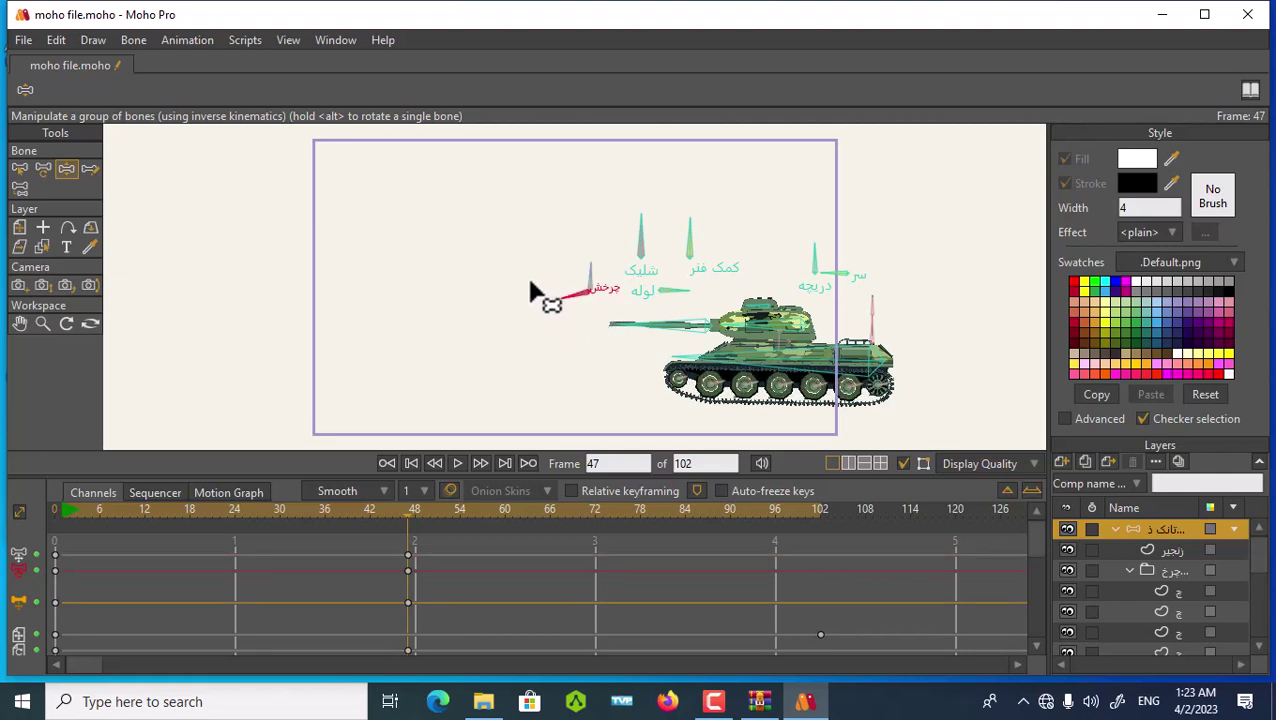
pyautogui.hotkey('ctrl', 'z')
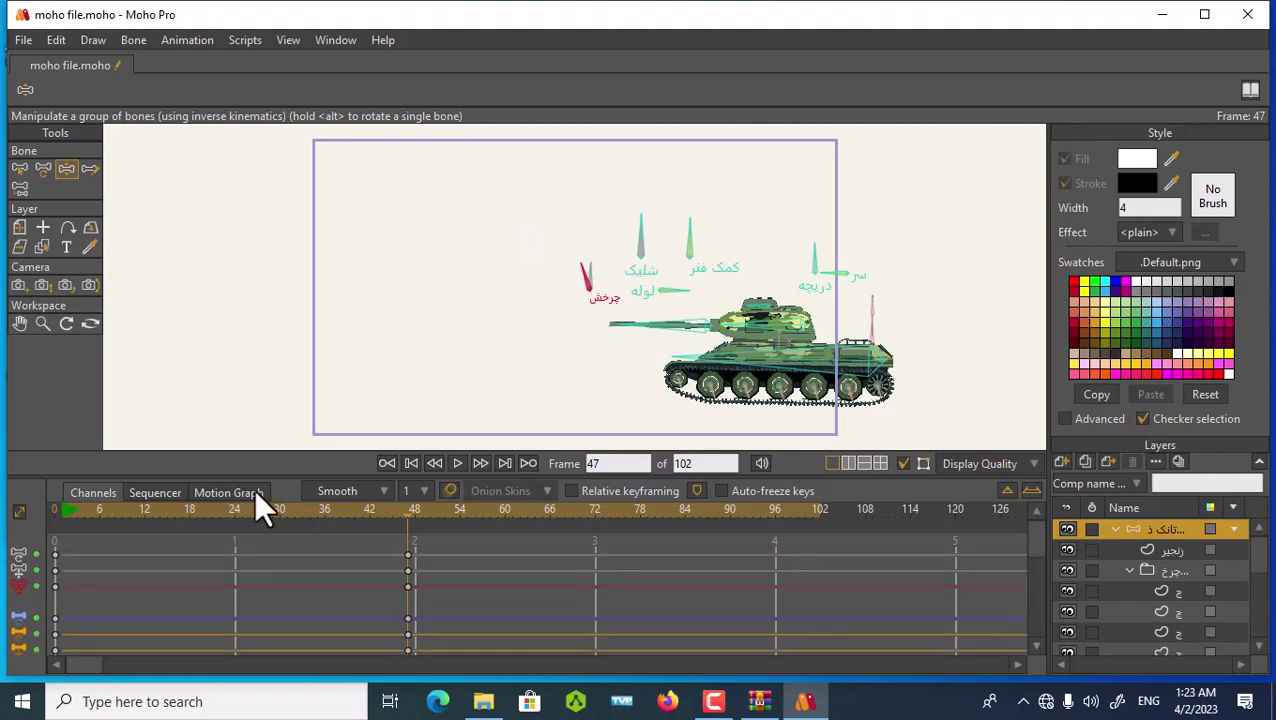
# Step: Continue the wheel rotation by turning the چرخش bone diagonally downward at frame 74 and upright at frame 102
pyautogui.moveTo(409, 509); pyautogui.dragTo(608, 536)
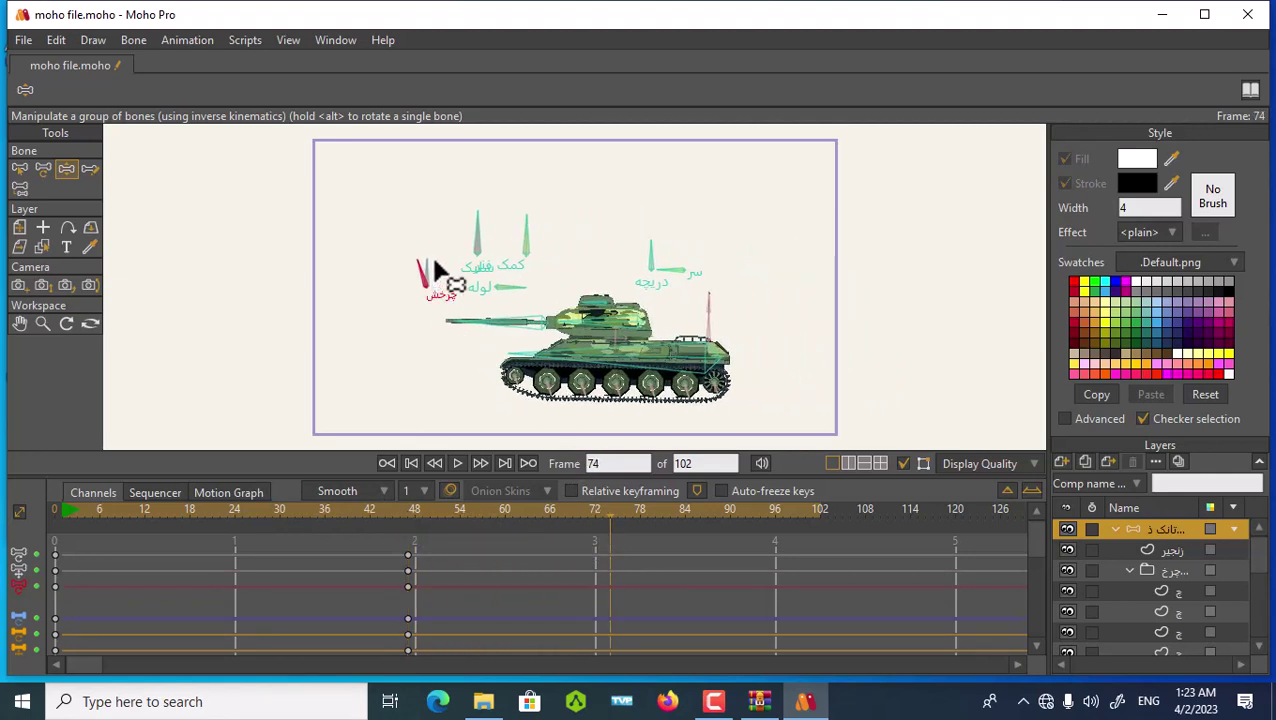
pyautogui.moveTo(413, 259); pyautogui.dragTo(478, 322)
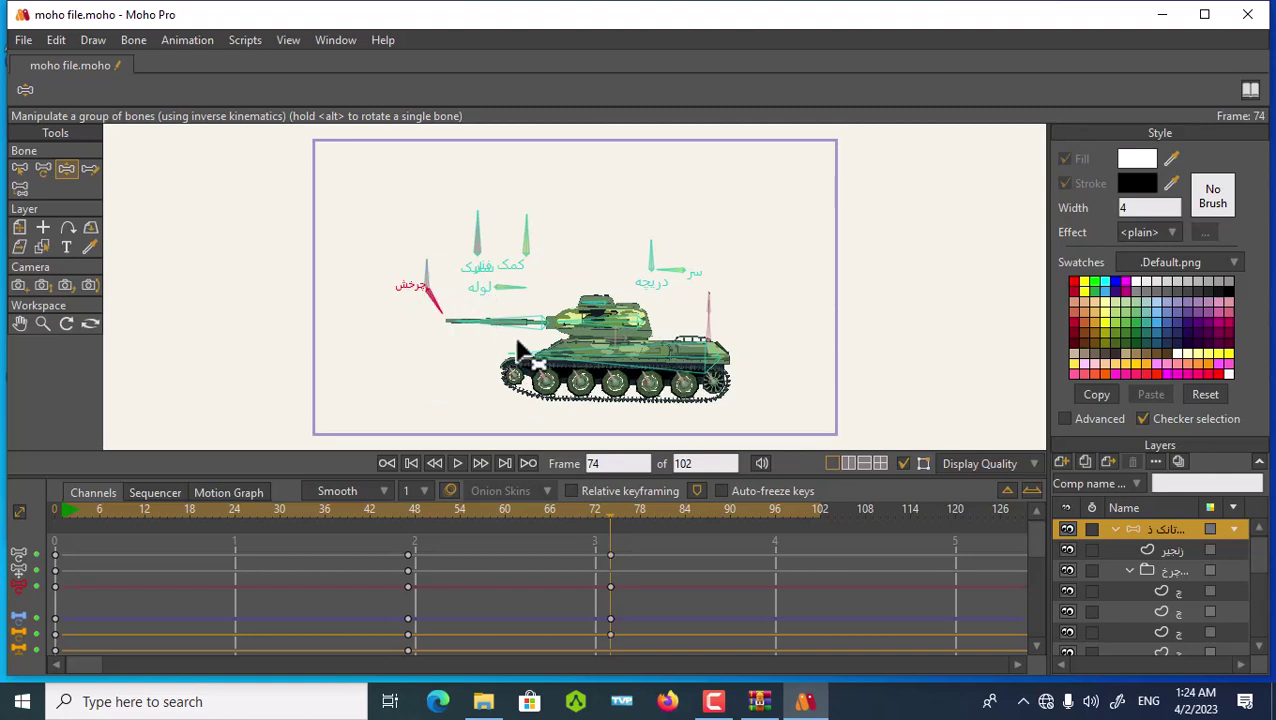
pyautogui.moveTo(606, 518); pyautogui.dragTo(820, 578)
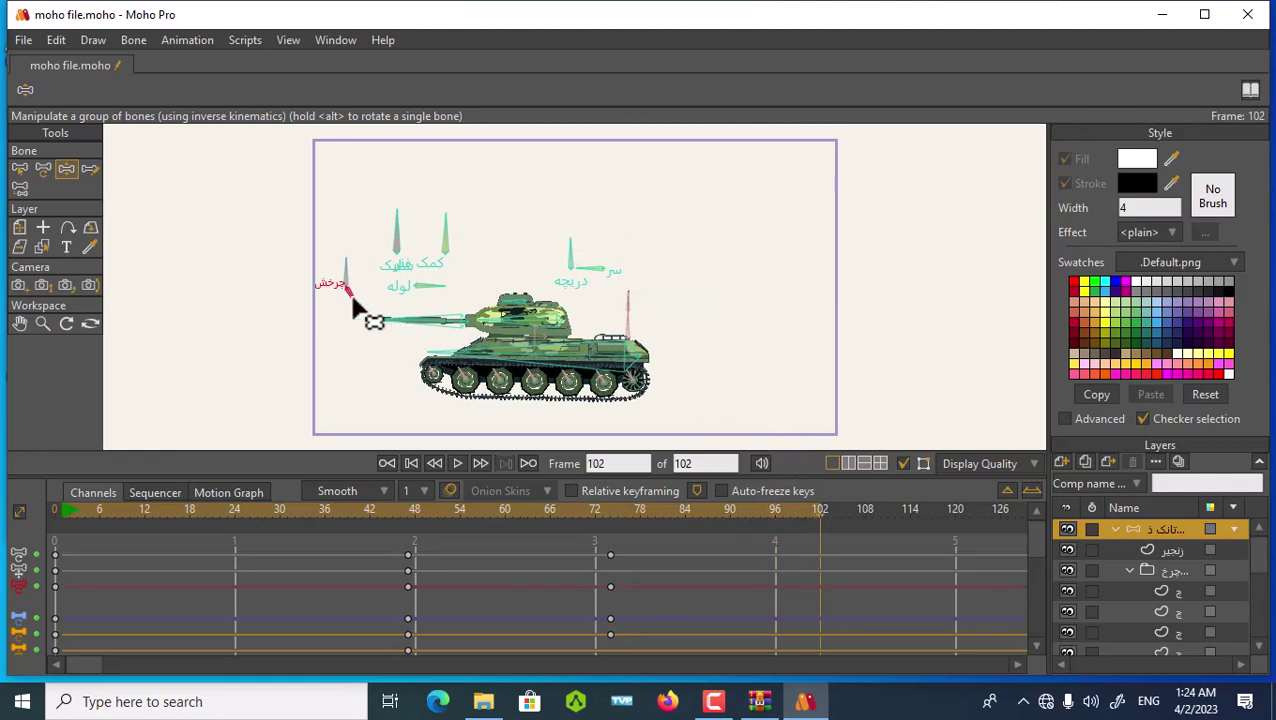
pyautogui.moveTo(361, 304); pyautogui.dragTo(311, 223)
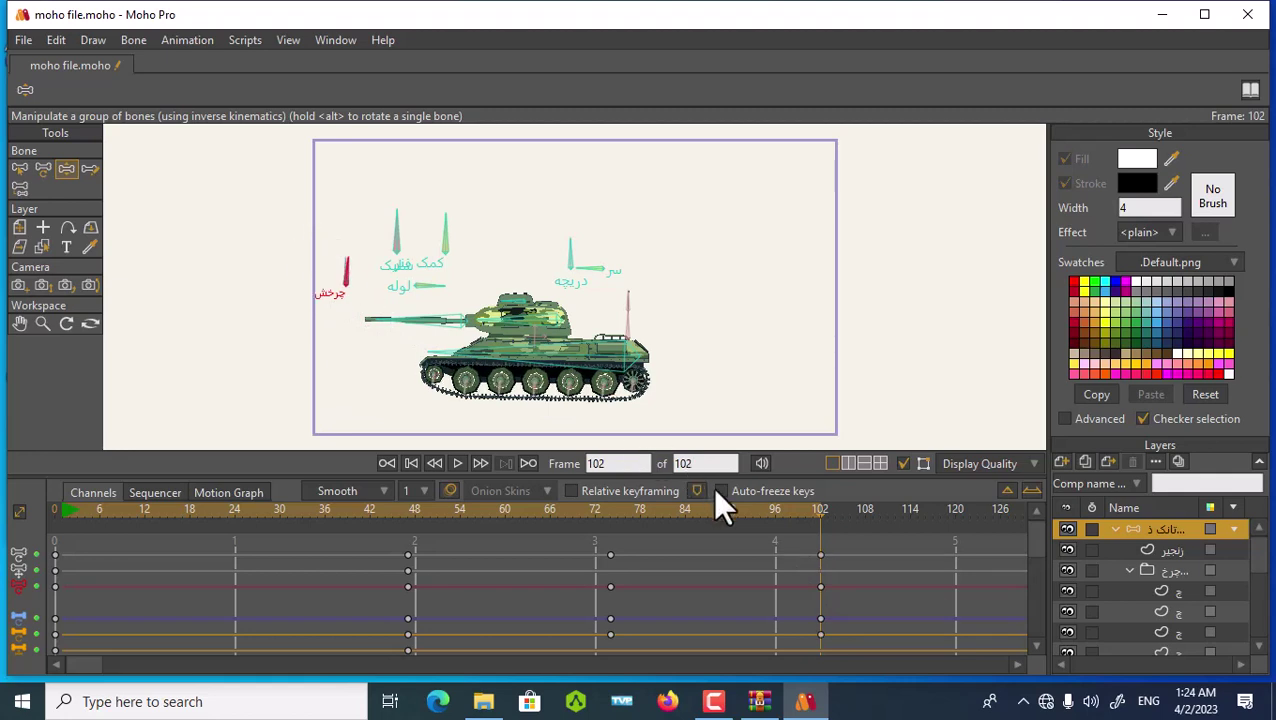
# Step: Animate the gun's recoil by turning the شلیک (fire) bone horizontal at frame 97 and upright again at frame 102
pyautogui.moveTo(815, 510); pyautogui.dragTo(167, 490)
pyautogui.click(155, 492)
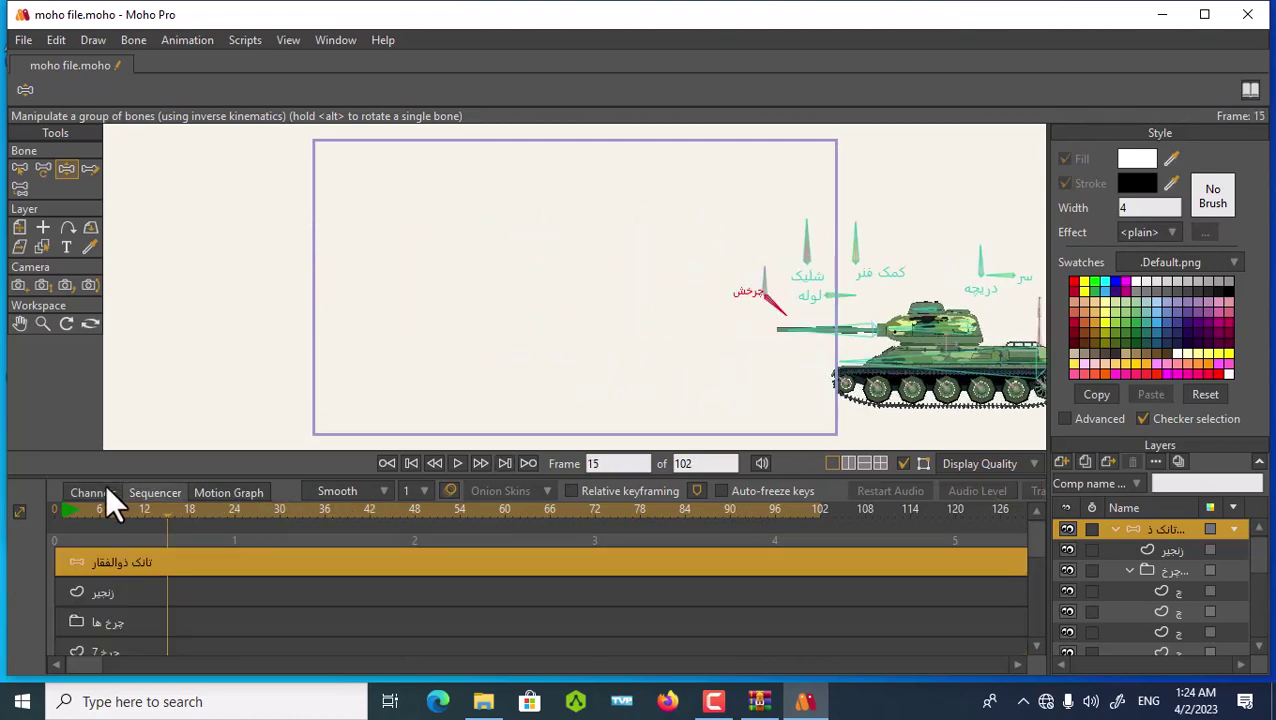
pyautogui.click(375, 510)
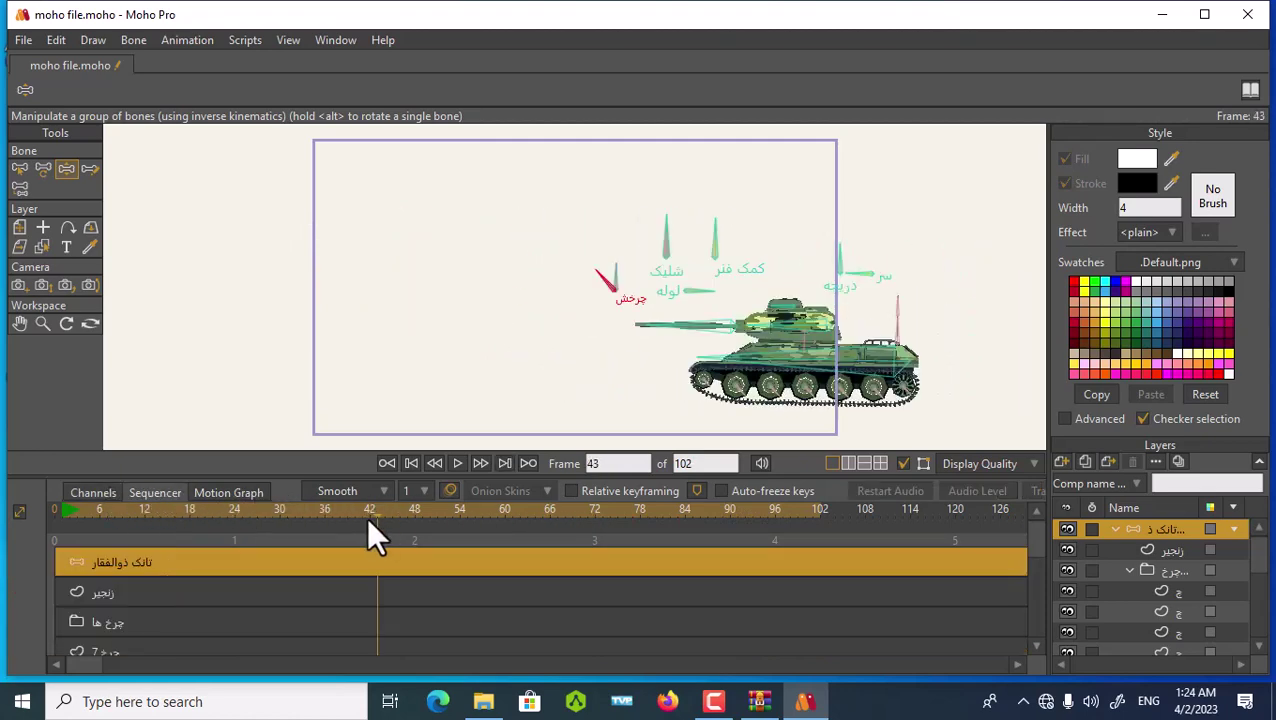
pyautogui.click(95, 490)
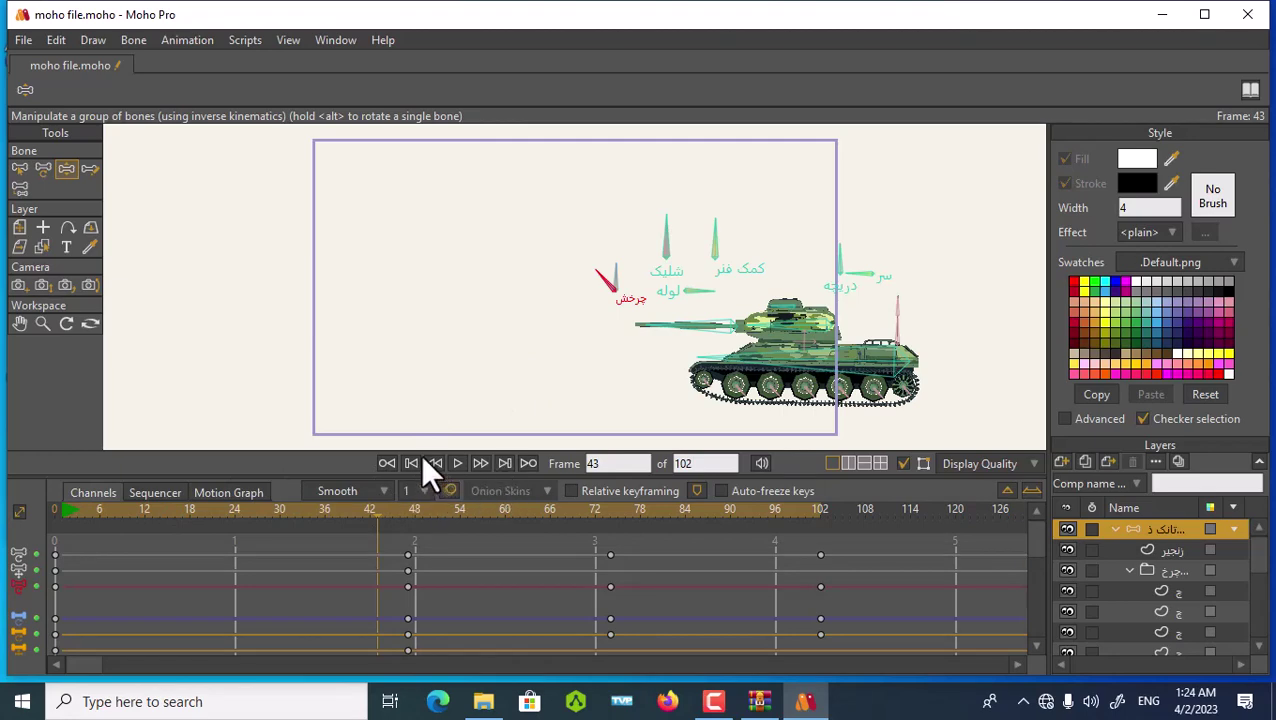
pyautogui.moveTo(375, 519); pyautogui.dragTo(785, 560)
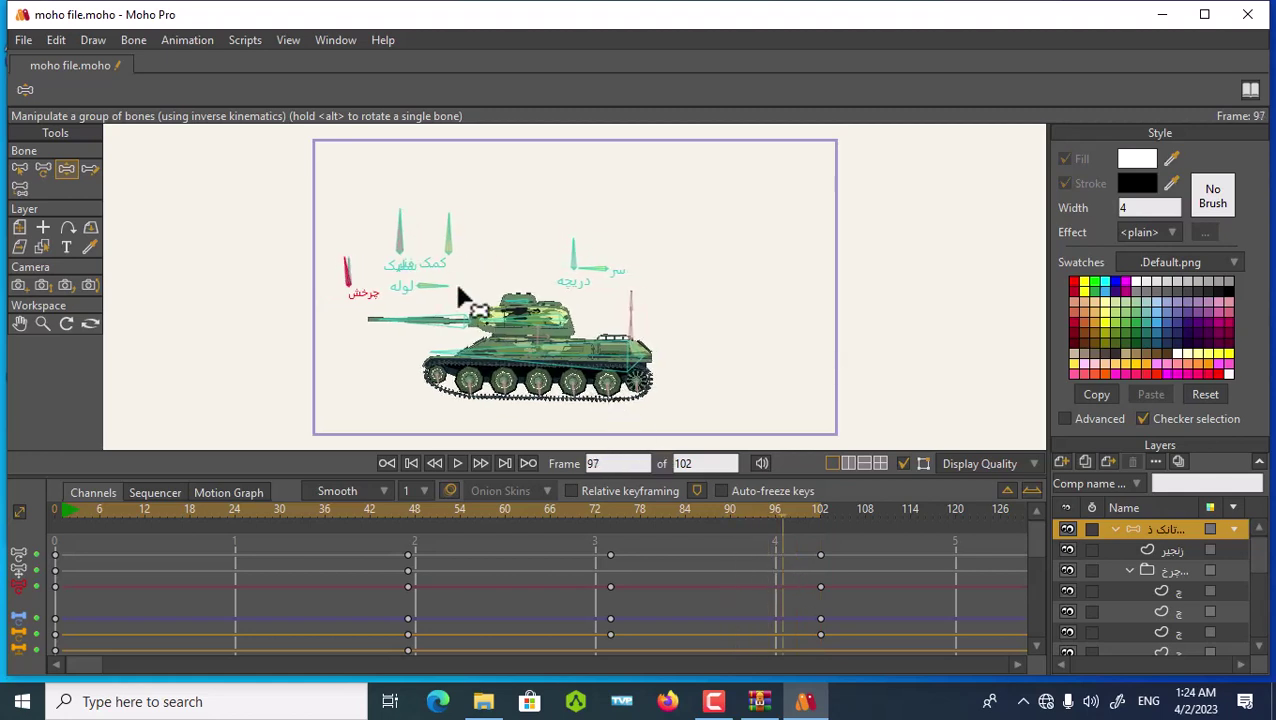
pyautogui.moveTo(400, 228); pyautogui.dragTo(446, 258)
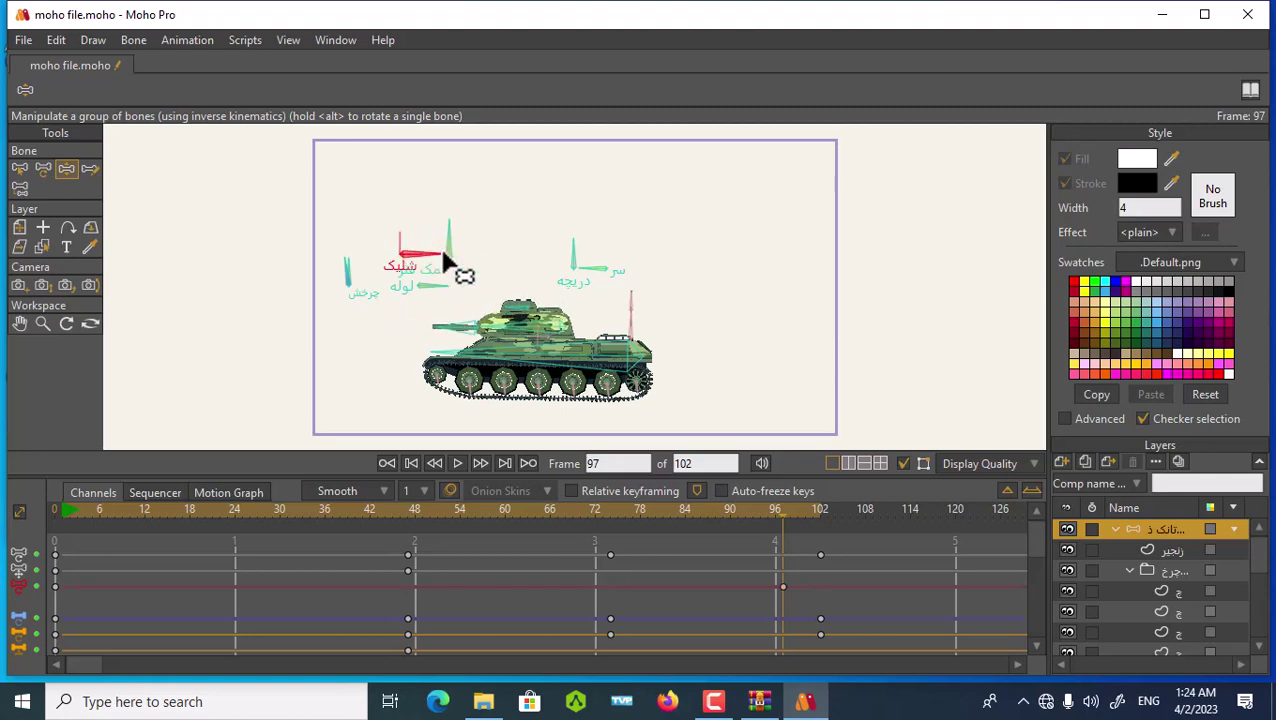
pyautogui.click(448, 256)
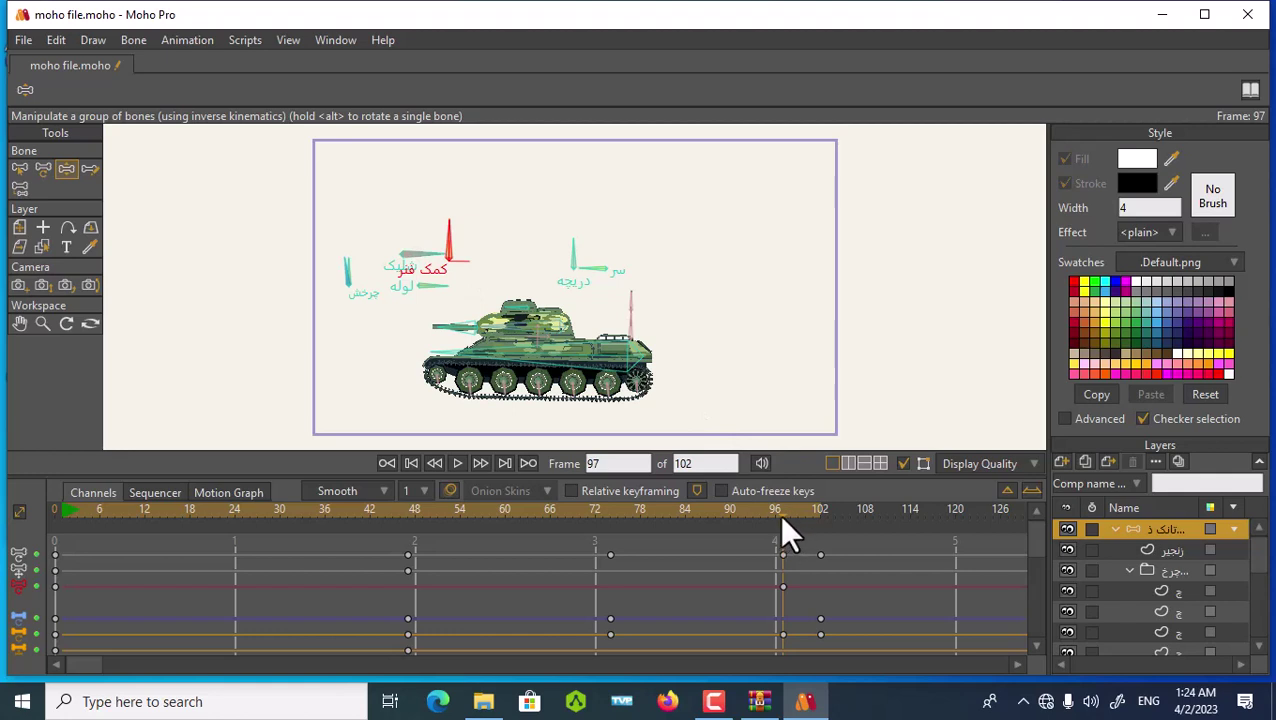
pyautogui.moveTo(779, 514); pyautogui.dragTo(820, 532)
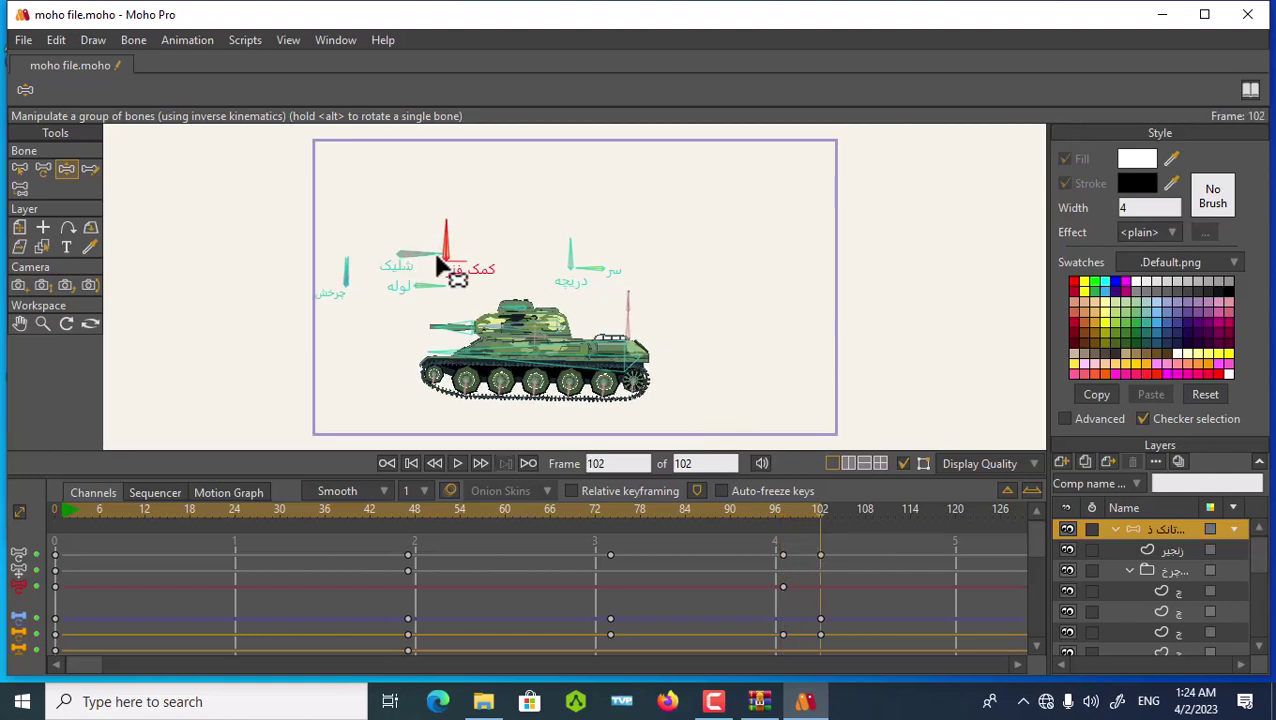
pyautogui.moveTo(437, 258); pyautogui.dragTo(386, 158)
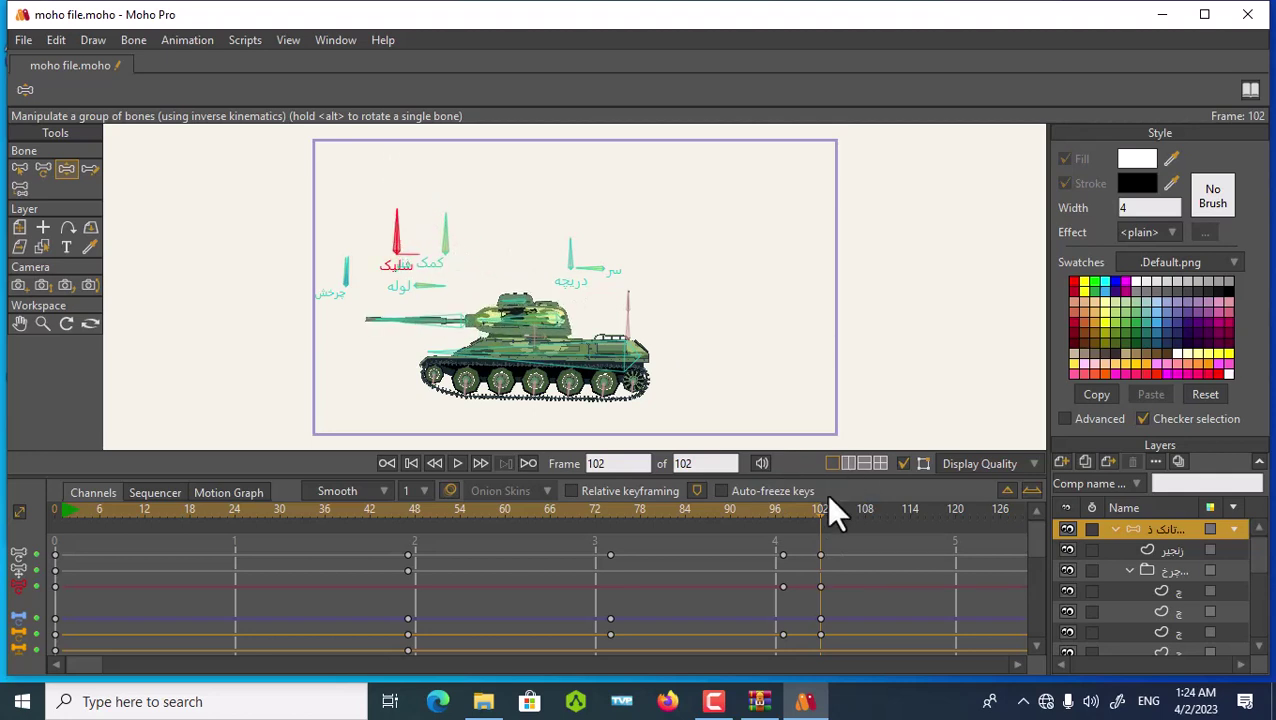
# Step: Animate the turret hatch opening by rotating the دریچه (hatch) bone progressively further at frames 80, 82 and 88
pyautogui.moveTo(818, 509); pyautogui.dragTo(655, 533)
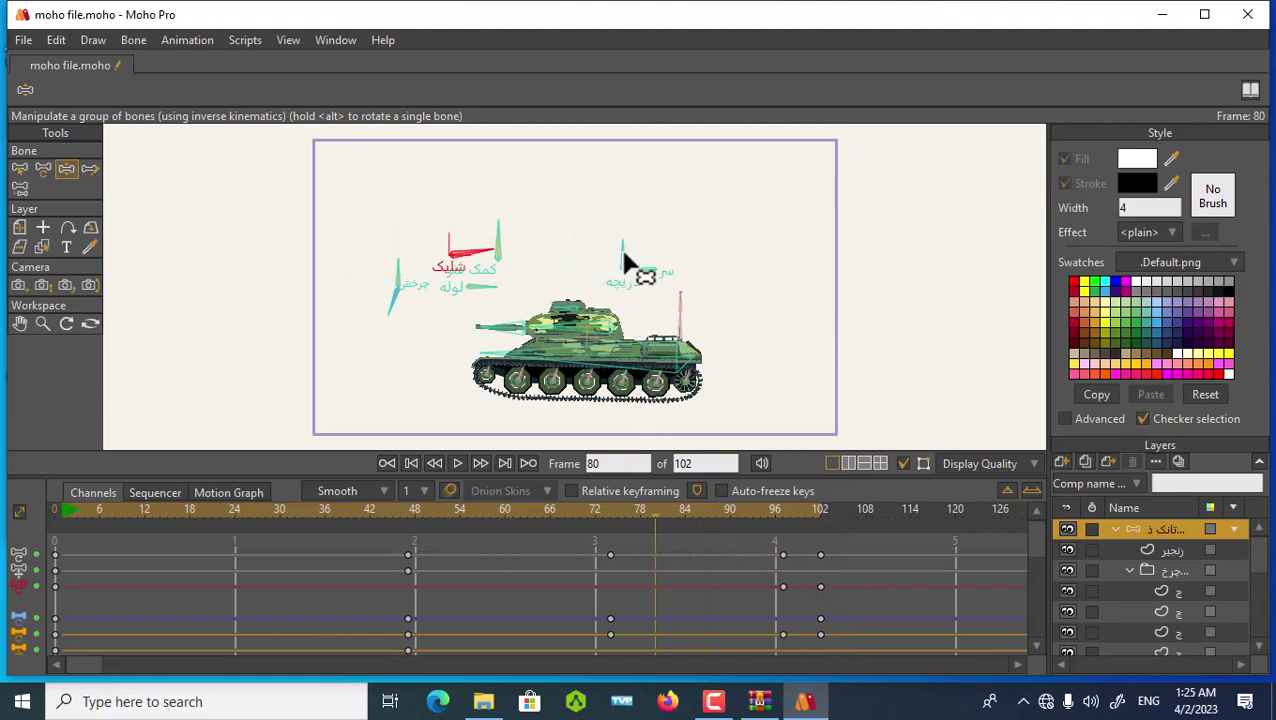
pyautogui.moveTo(621, 255); pyautogui.dragTo(620, 253)
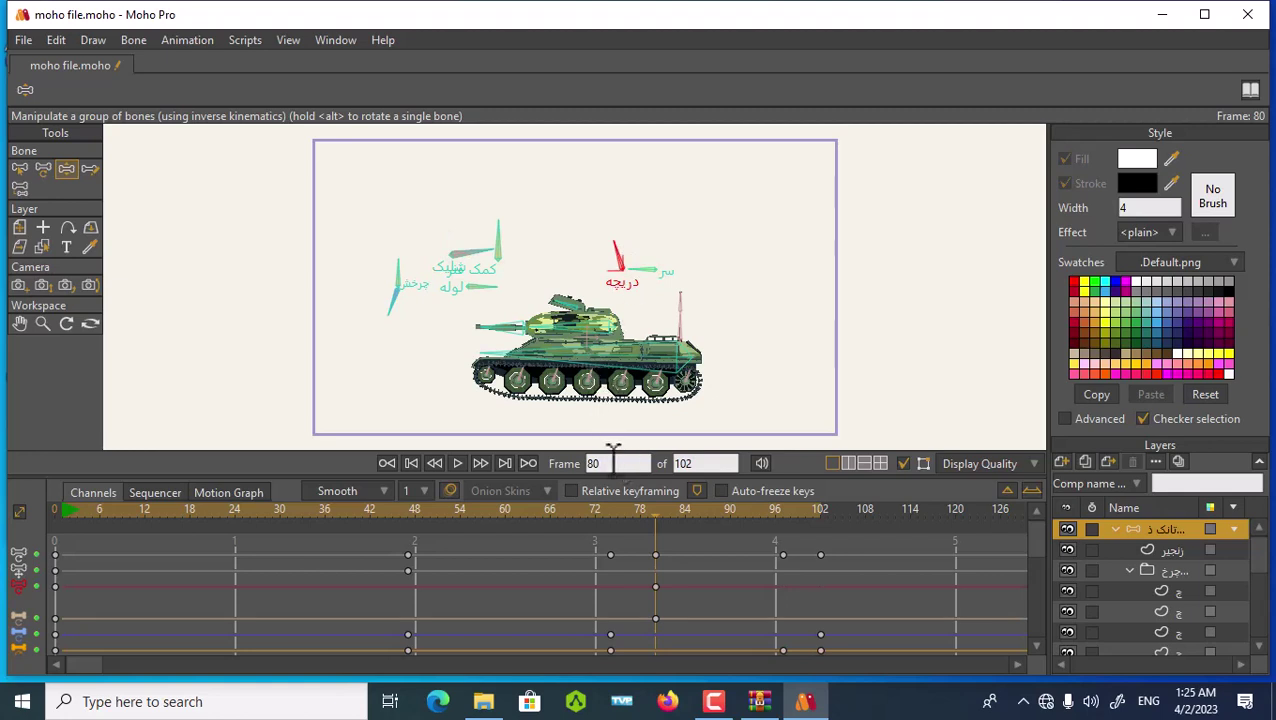
pyautogui.click(660, 514)
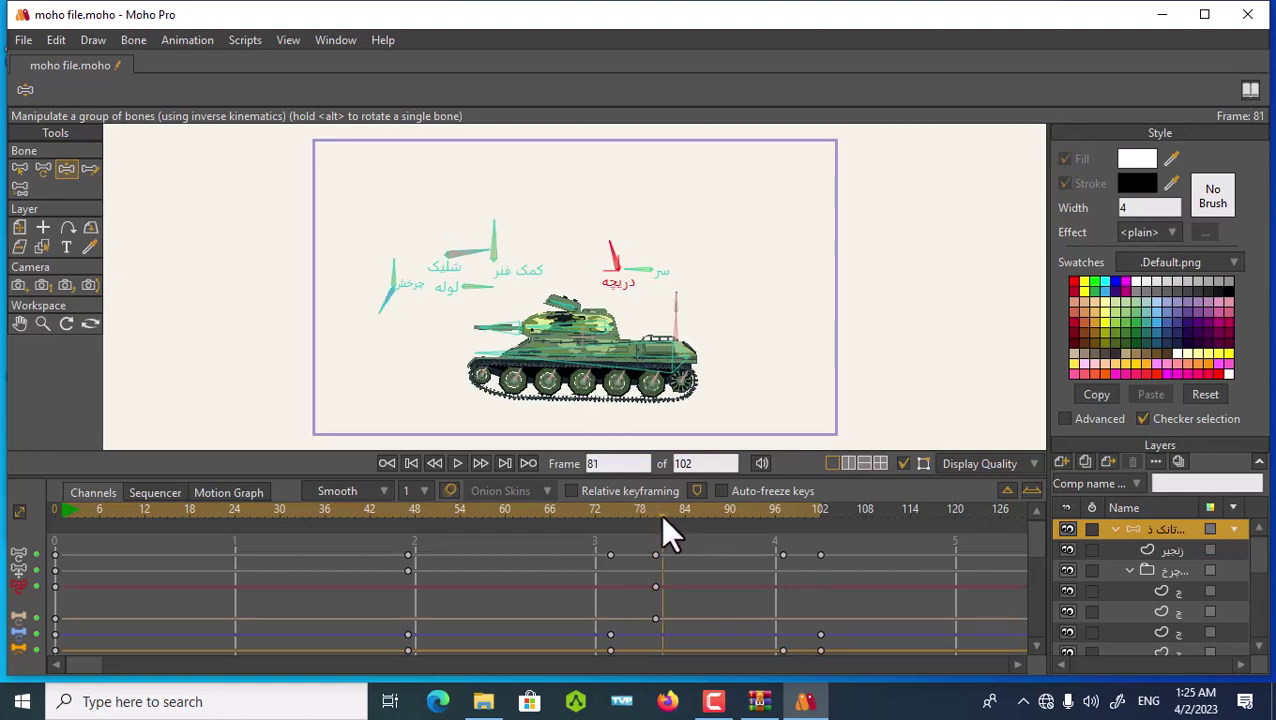
pyautogui.click(667, 514)
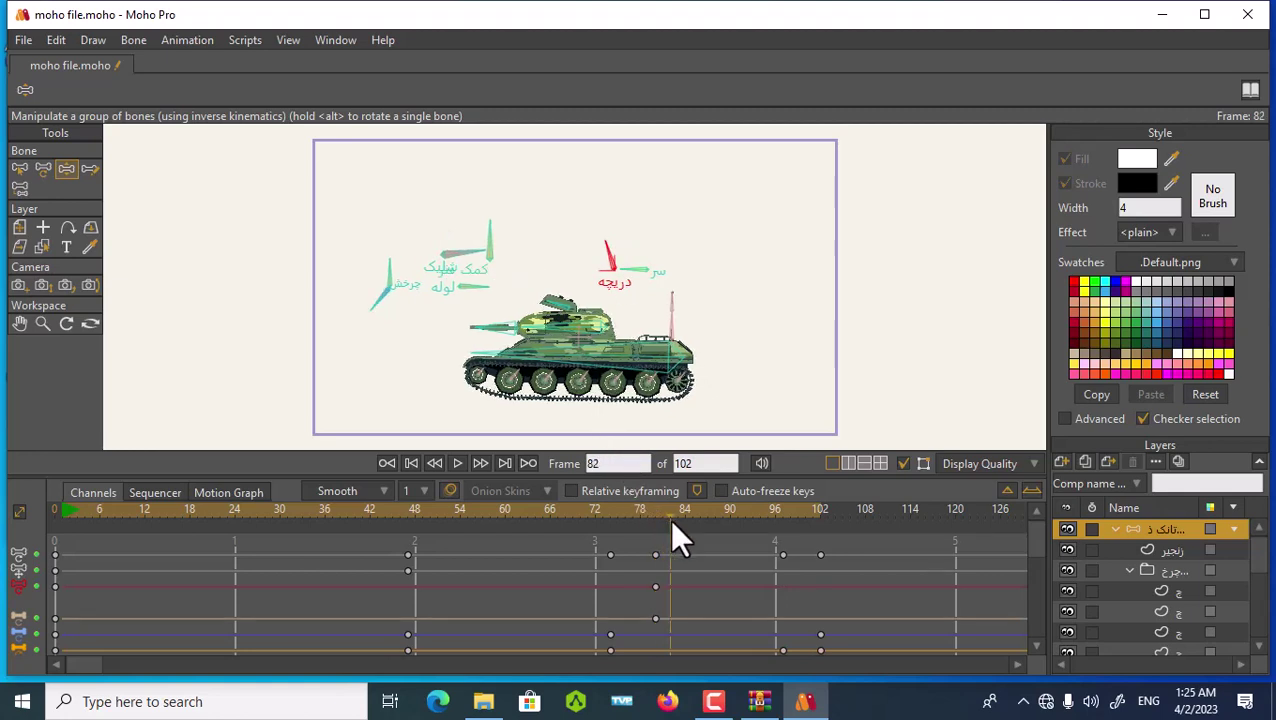
pyautogui.moveTo(612, 265)
pyautogui.mouseDown()
pyautogui.moveTo(605, 243)
pyautogui.moveTo(615, 250)
pyautogui.moveTo(584, 264)
pyautogui.mouseUp()
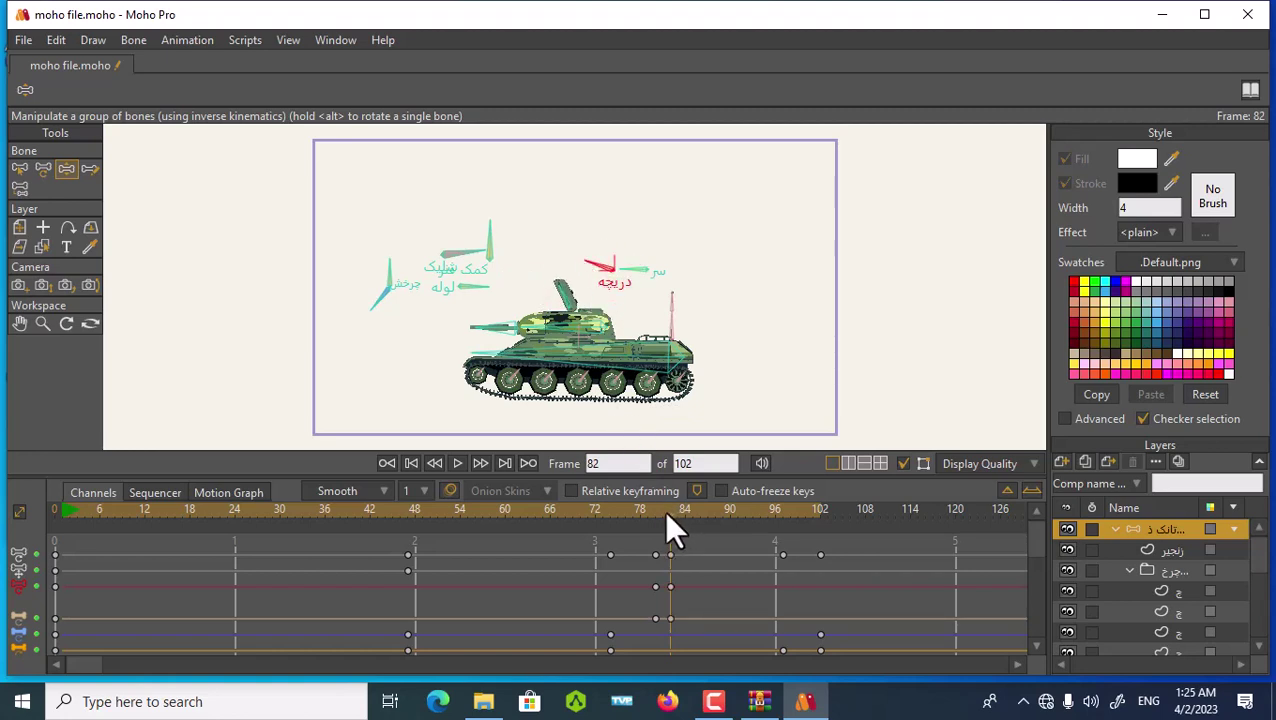
pyautogui.moveTo(667, 513); pyautogui.dragTo(714, 535)
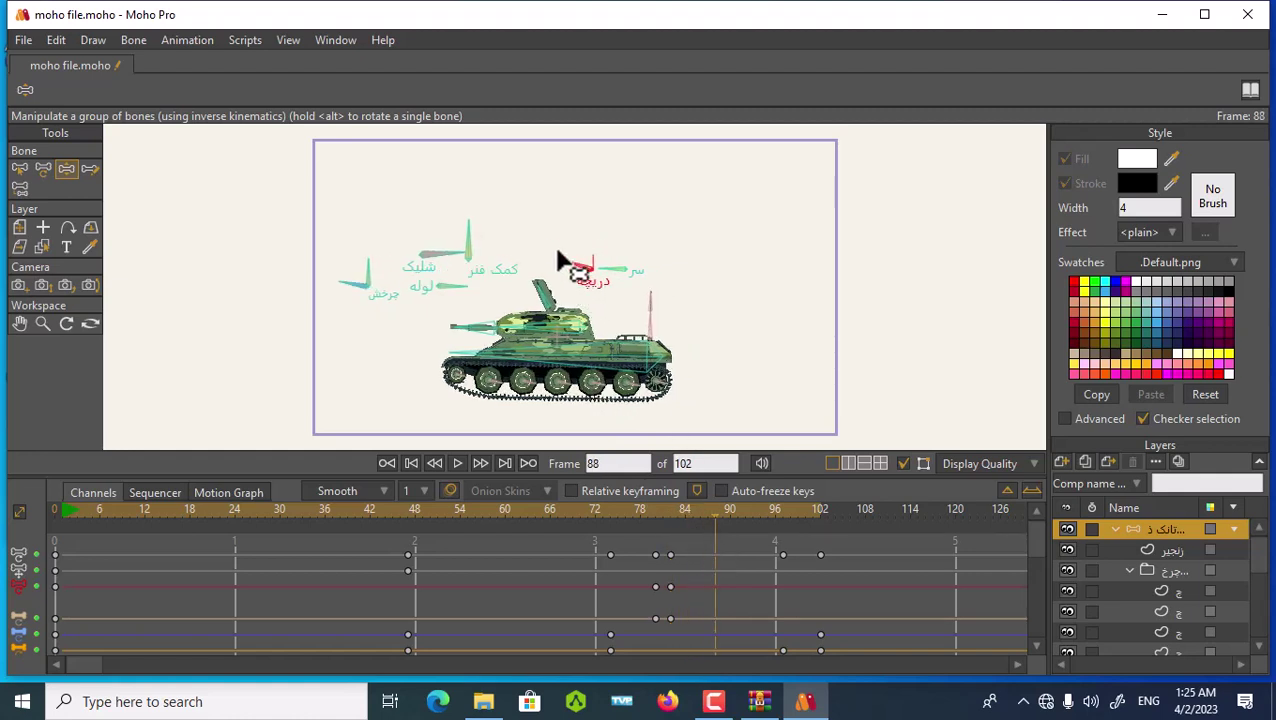
pyautogui.moveTo(572, 258); pyautogui.dragTo(570, 280)
# Step: Rotate the سر (head) control bone from horizontal to nearly upright at frame 90
pyautogui.moveTo(716, 512); pyautogui.dragTo(727, 578)
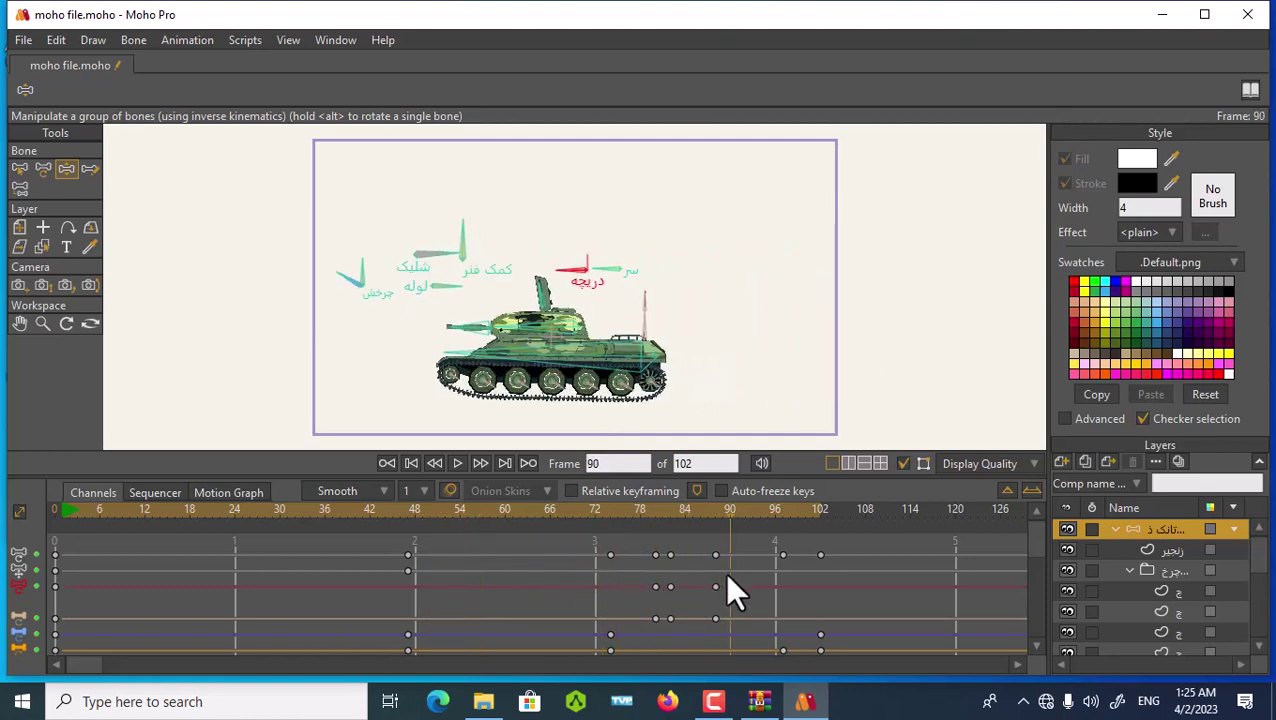
pyautogui.click(649, 300)
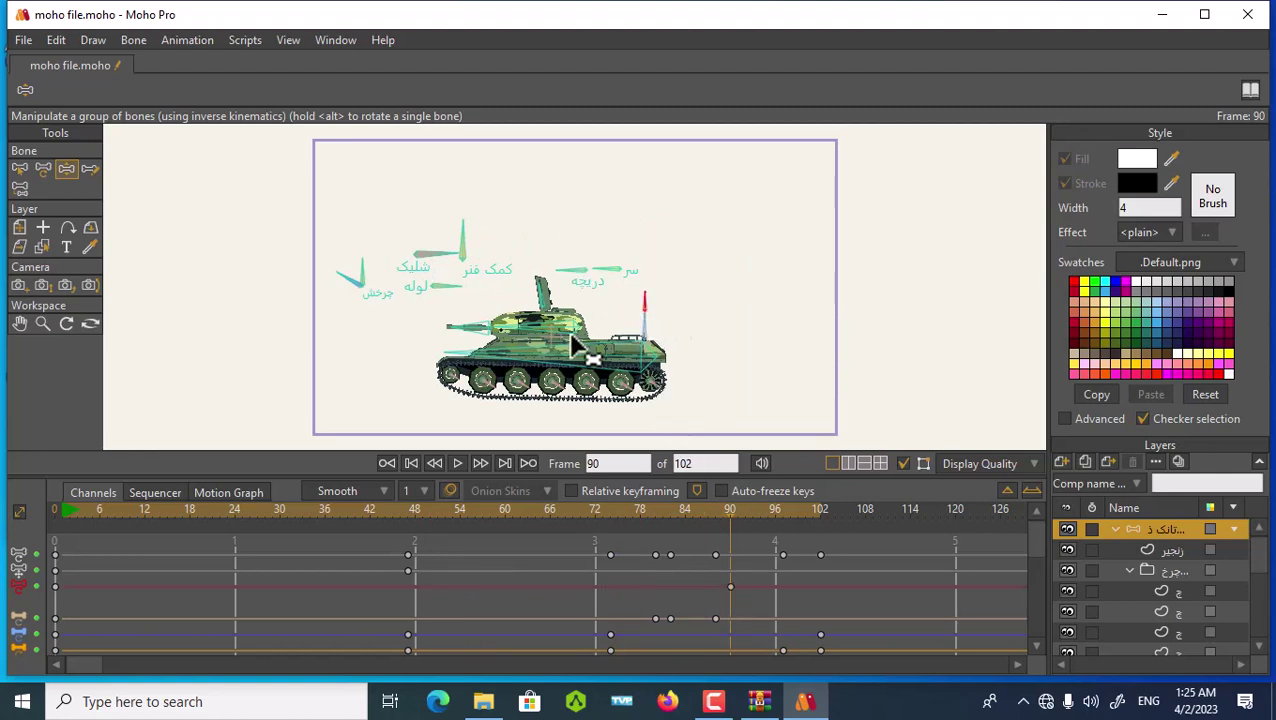
pyautogui.click(650, 335)
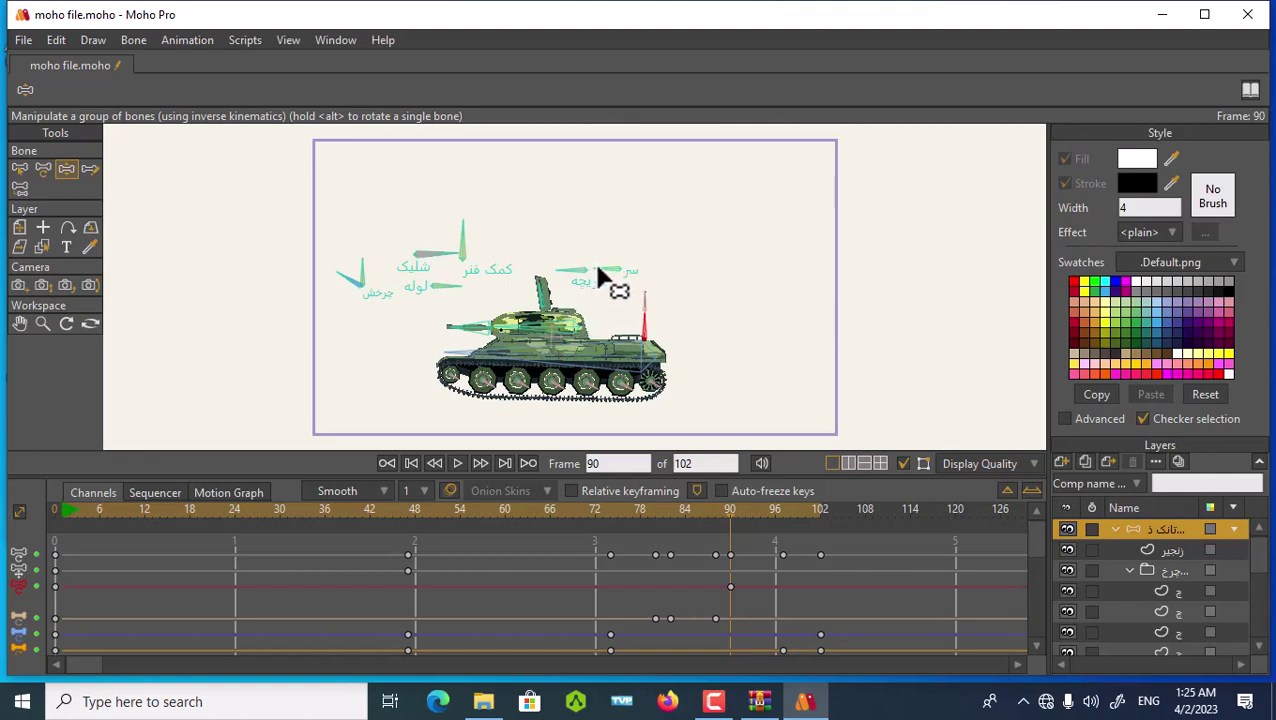
pyautogui.moveTo(597, 267); pyautogui.dragTo(642, 224)
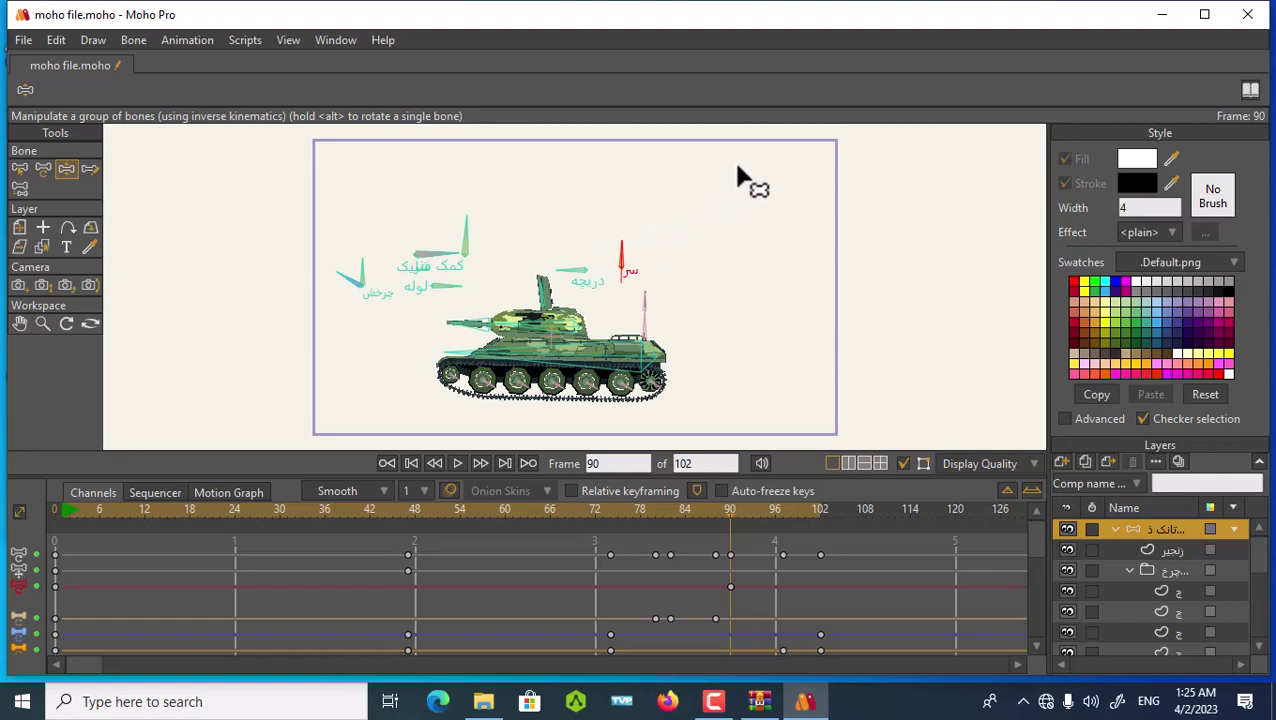
pyautogui.moveTo(737, 170); pyautogui.dragTo(673, 141)
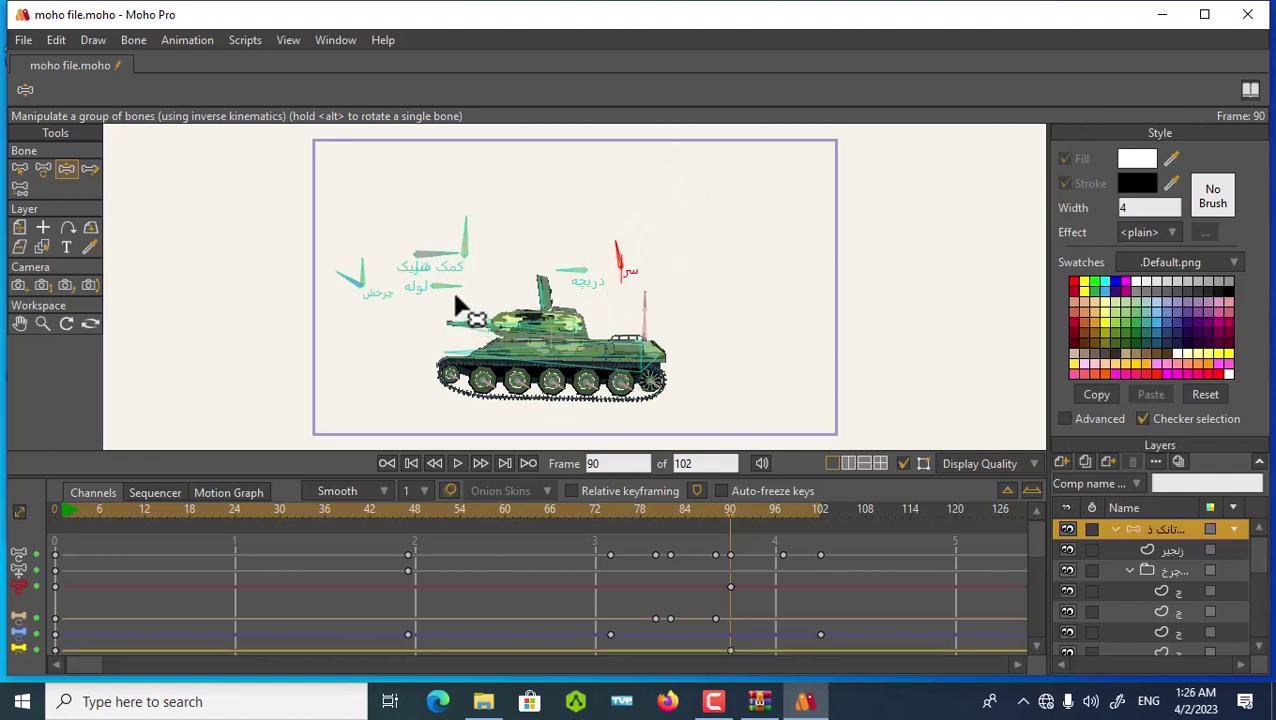
# Step: Raise the tank's gun barrel at frame 90 by rotating the لوله (barrel) control bone and adjusting the barrel bones
pyautogui.moveTo(455, 305); pyautogui.dragTo(430, 372)
pyautogui.click(472, 338)
pyautogui.moveTo(472, 340); pyautogui.dragTo(472, 302)
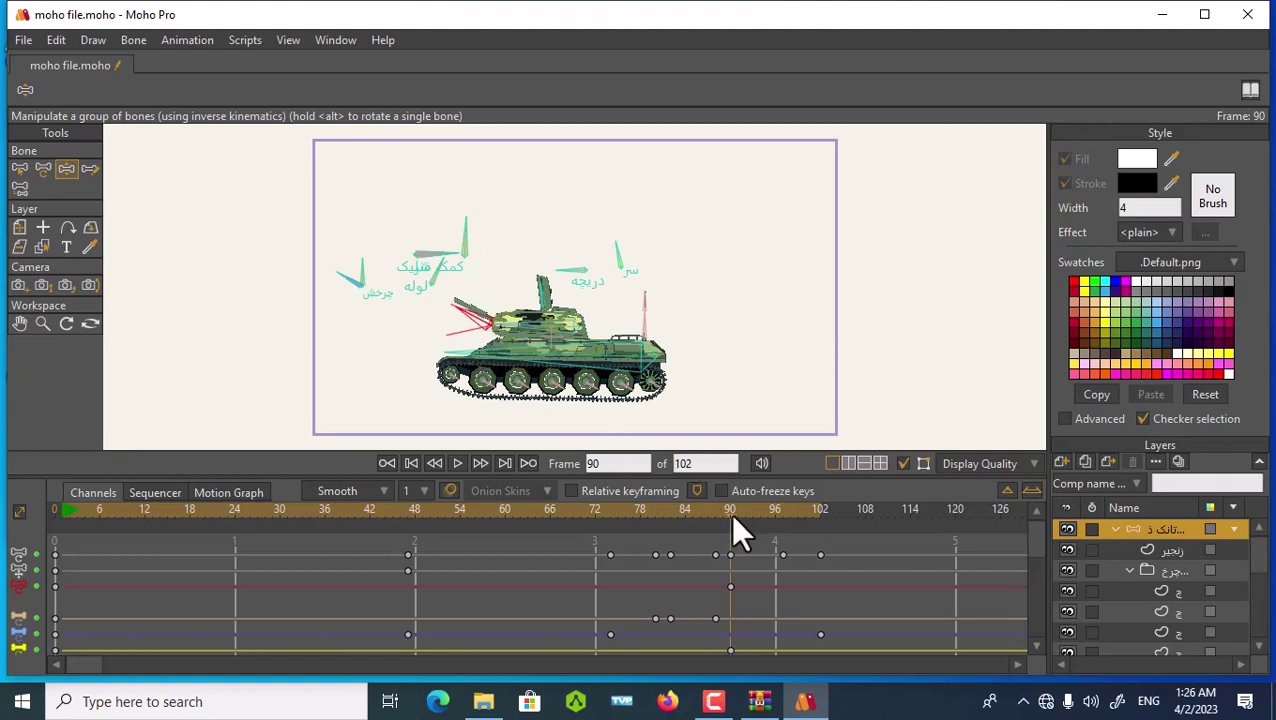
# Step: Collapse the tank's bone layer and look over the available new layer types without adding one
pyautogui.moveTo(730, 512)
pyautogui.mouseDown()
pyautogui.moveTo(770, 511)
pyautogui.moveTo(429, 510)
pyautogui.moveTo(573, 530)
pyautogui.moveTo(729, 530)
pyautogui.mouseUp()
pyautogui.click(1115, 530)
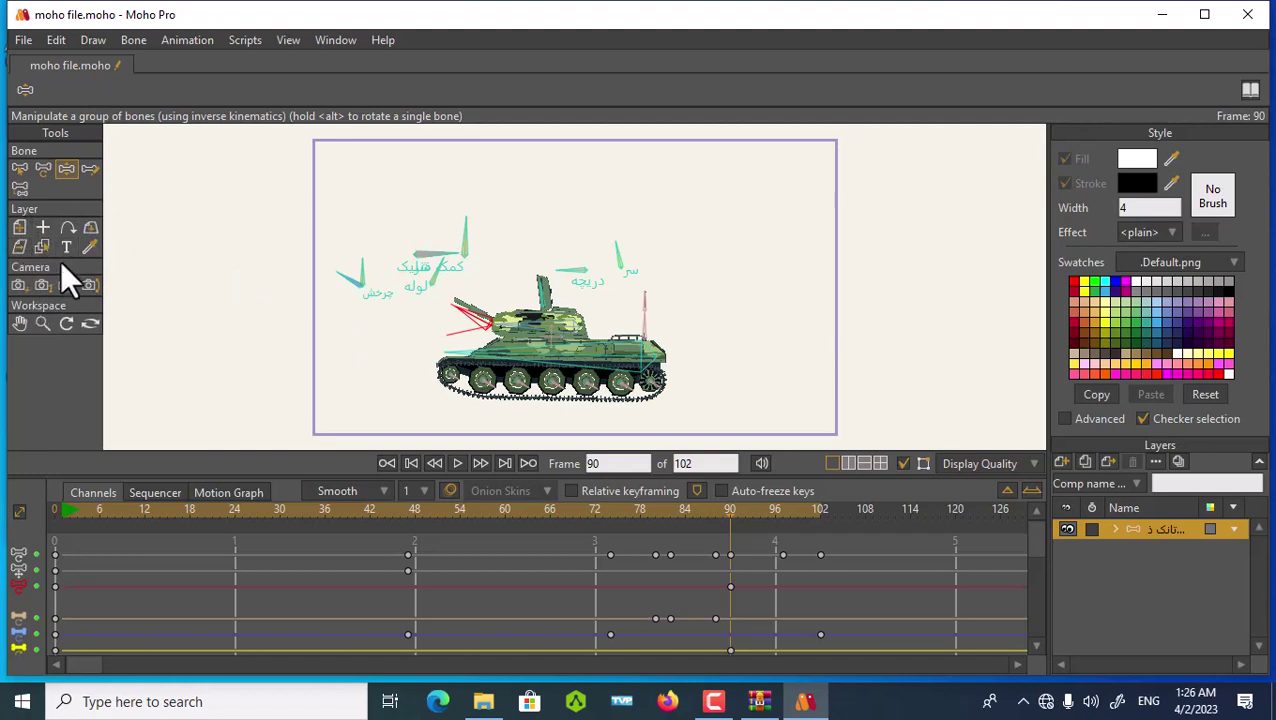
pyautogui.click(1059, 462)
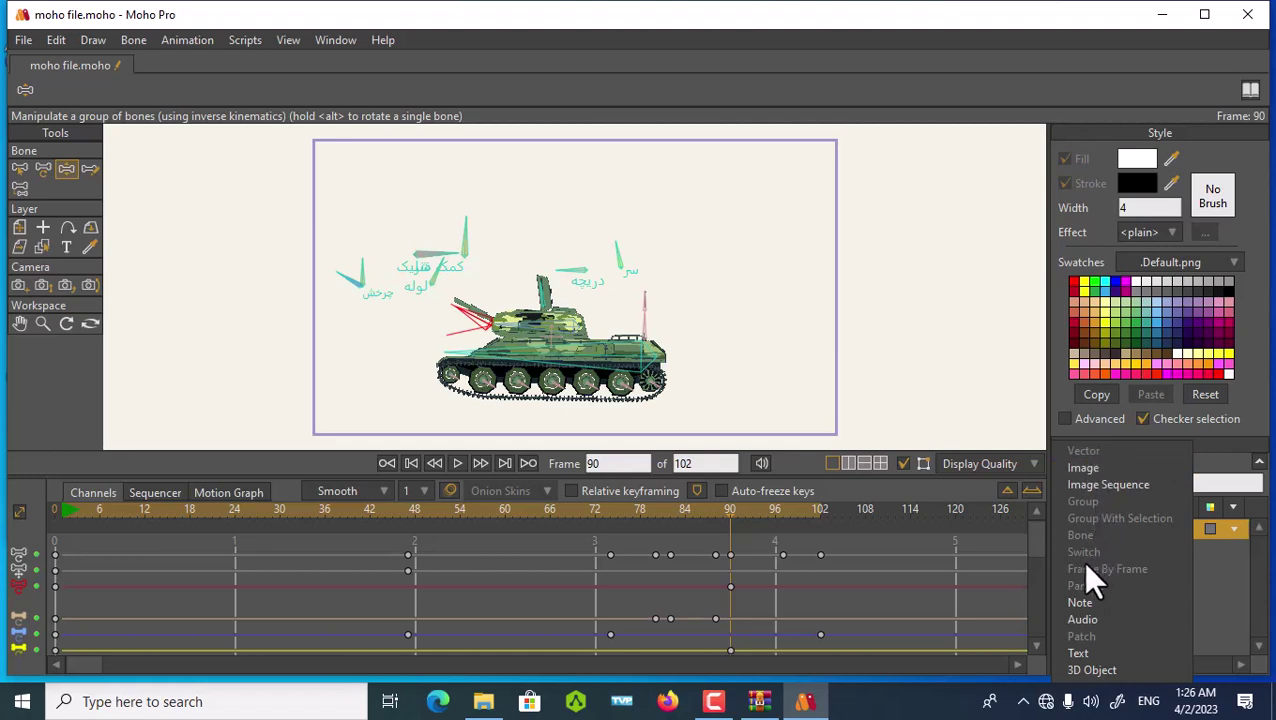
pyautogui.click(765, 333)
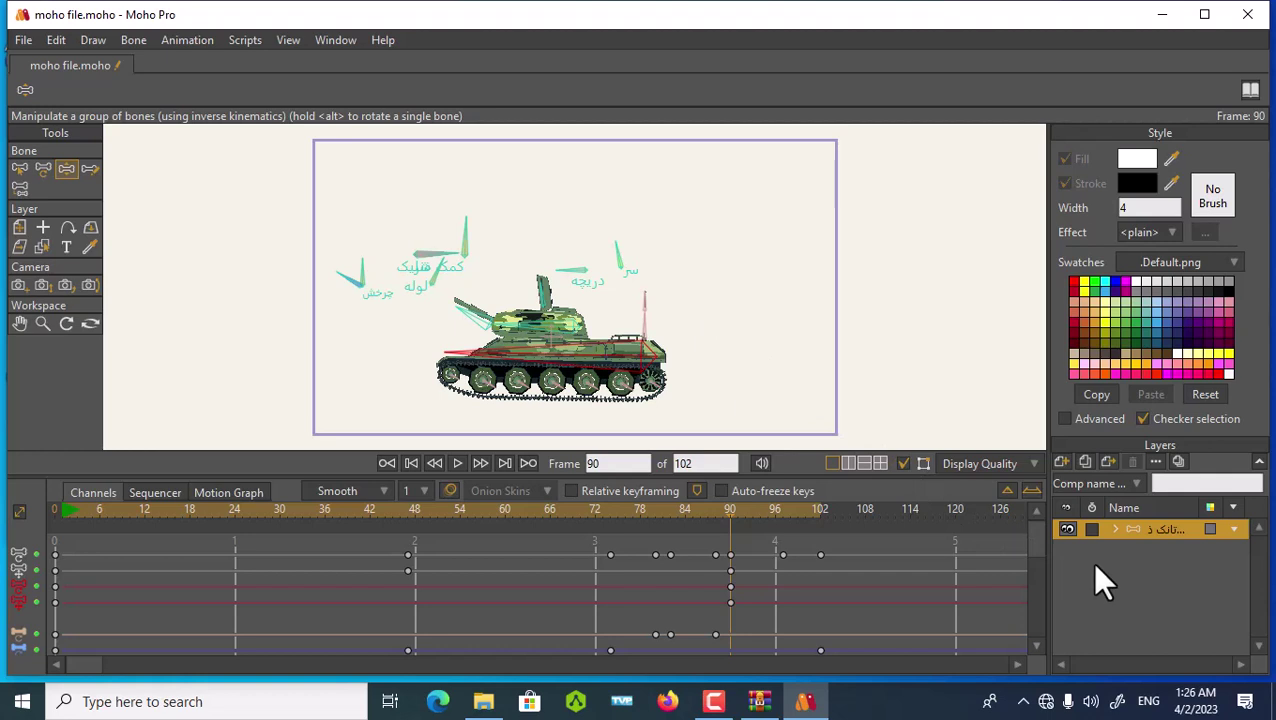
# Step: Add a text layer above the tank layer at frame 90, containing the default word "Text" in Accent Regular
pyautogui.click(1061, 463)
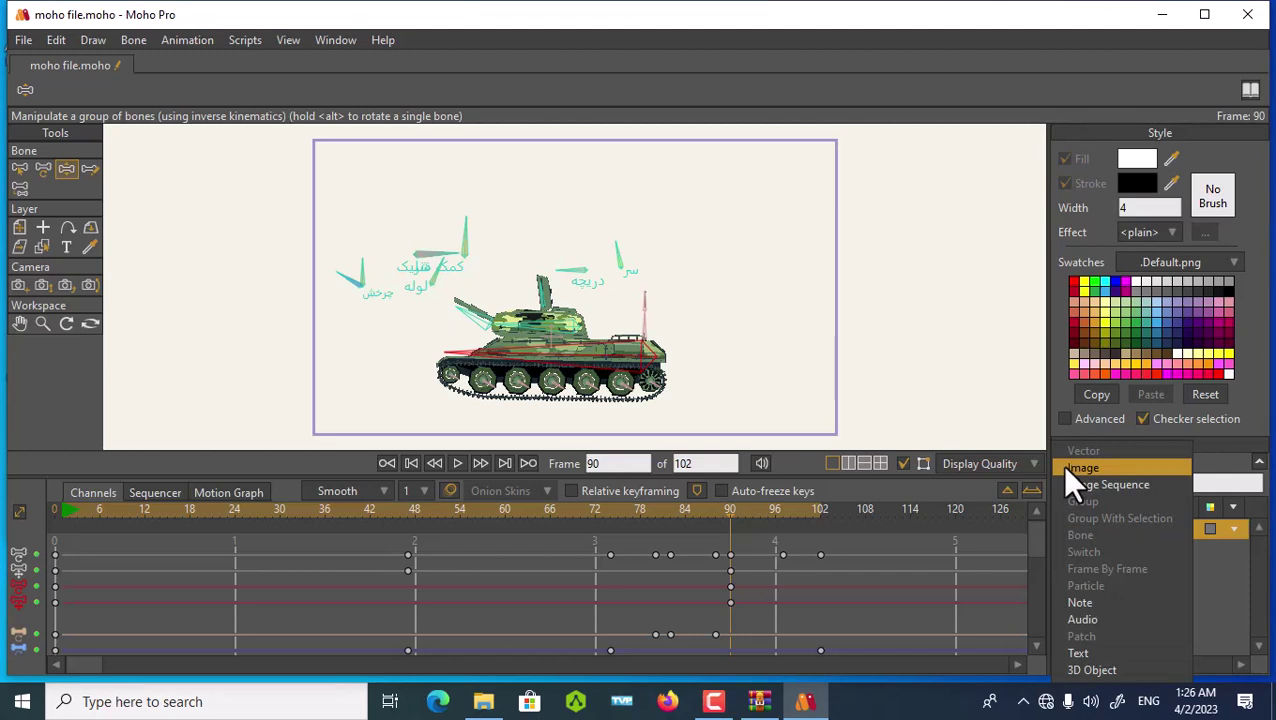
pyautogui.click(1074, 653)
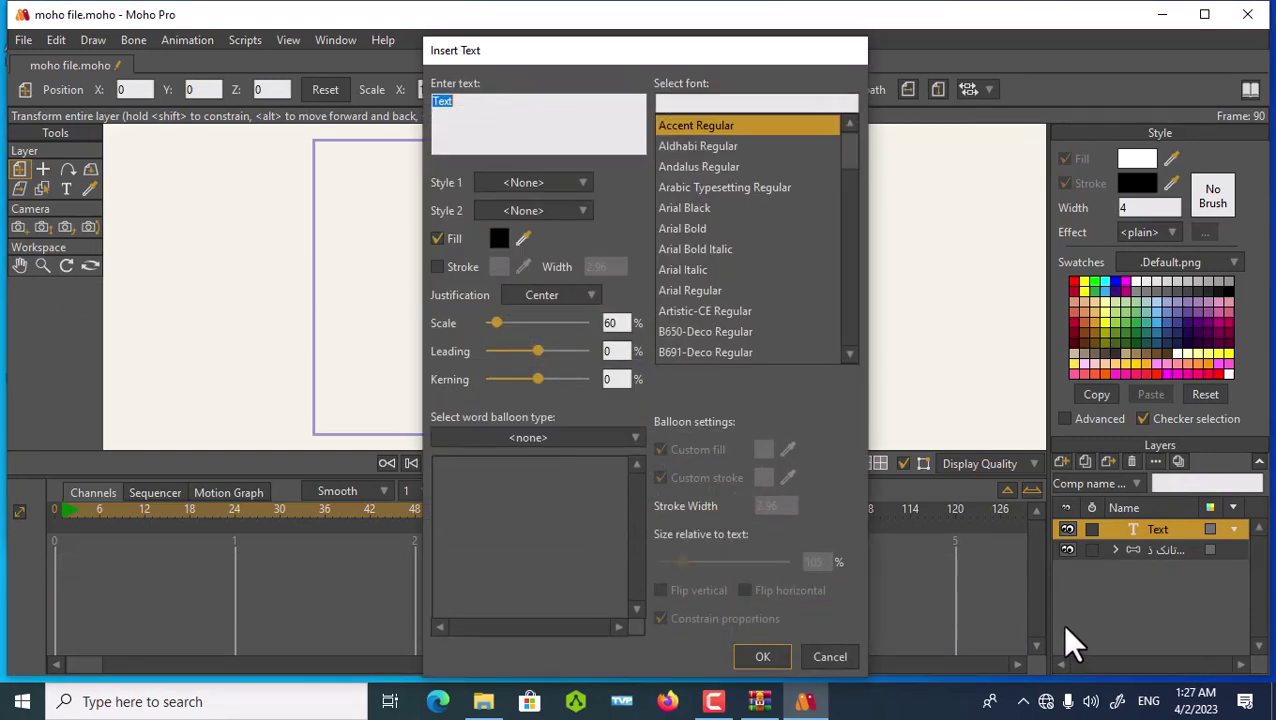
pyautogui.click(753, 652)
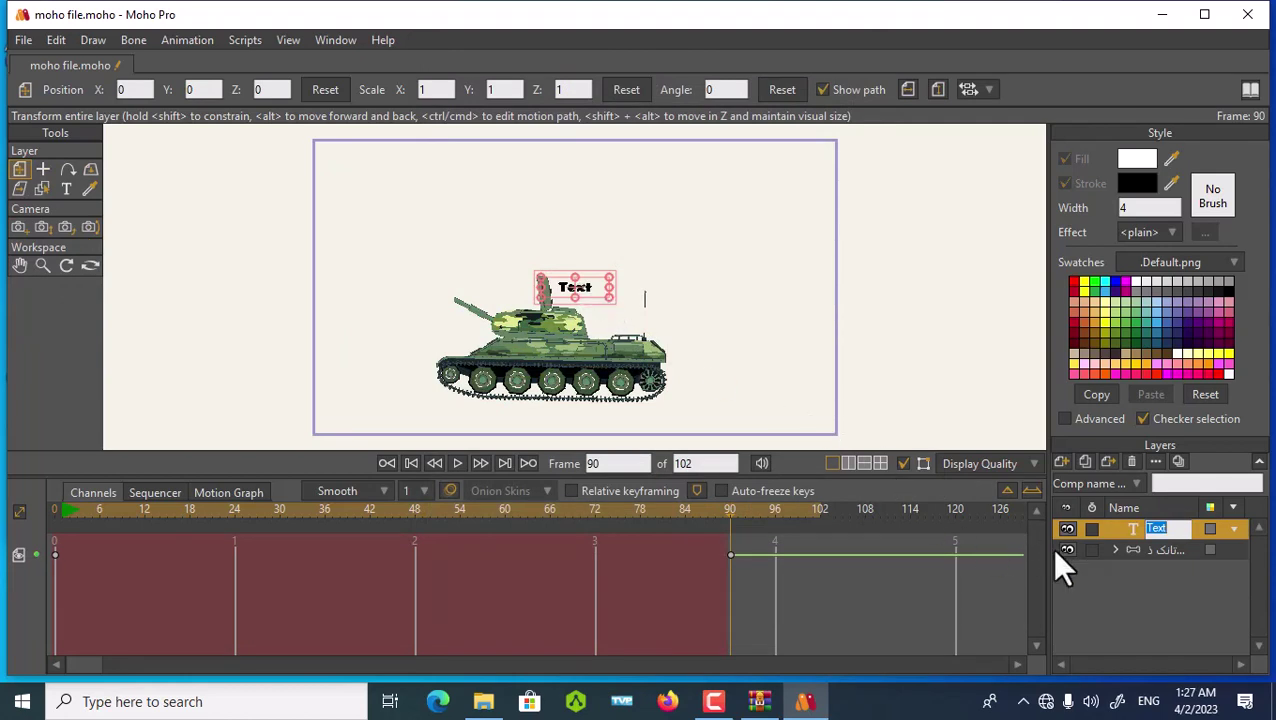
# Step: Place the text over the gun barrel at frame 90, scaled to about 0.71 and rotated to about -27° to match the barrel
pyautogui.click(577, 284)
pyautogui.moveTo(577, 284); pyautogui.dragTo(490, 317)
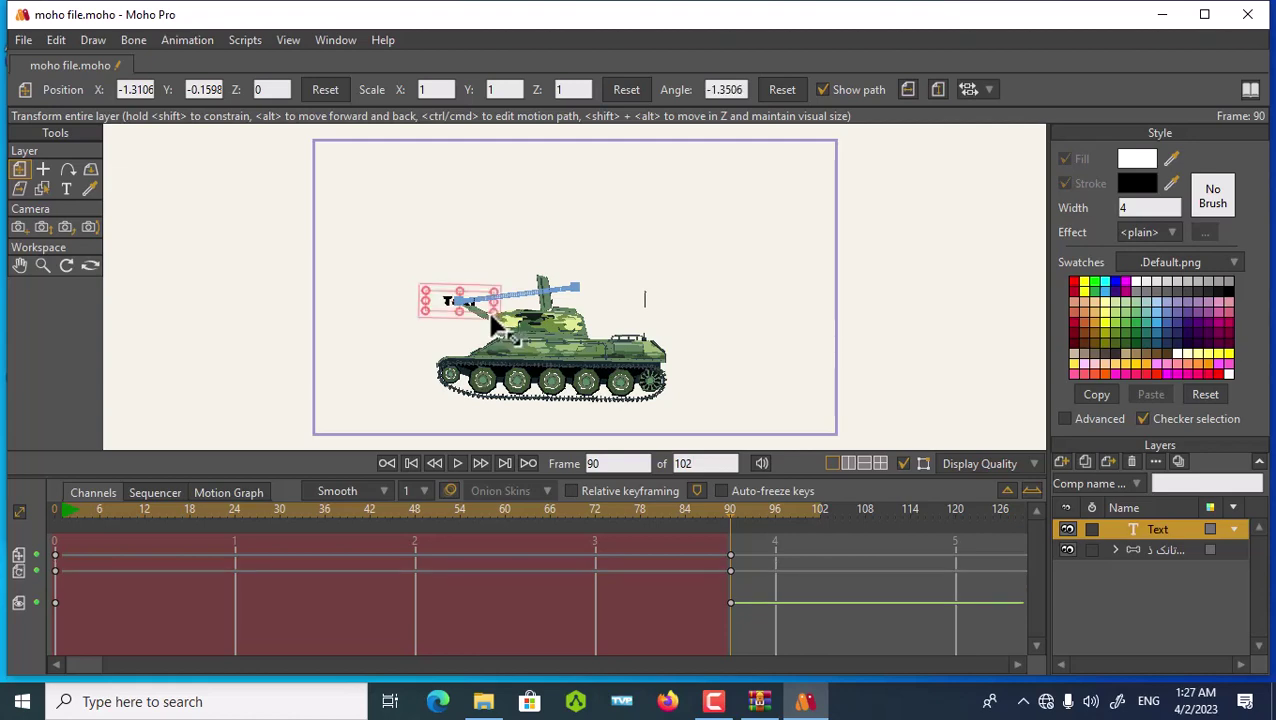
pyautogui.scroll(4, 490, 320)
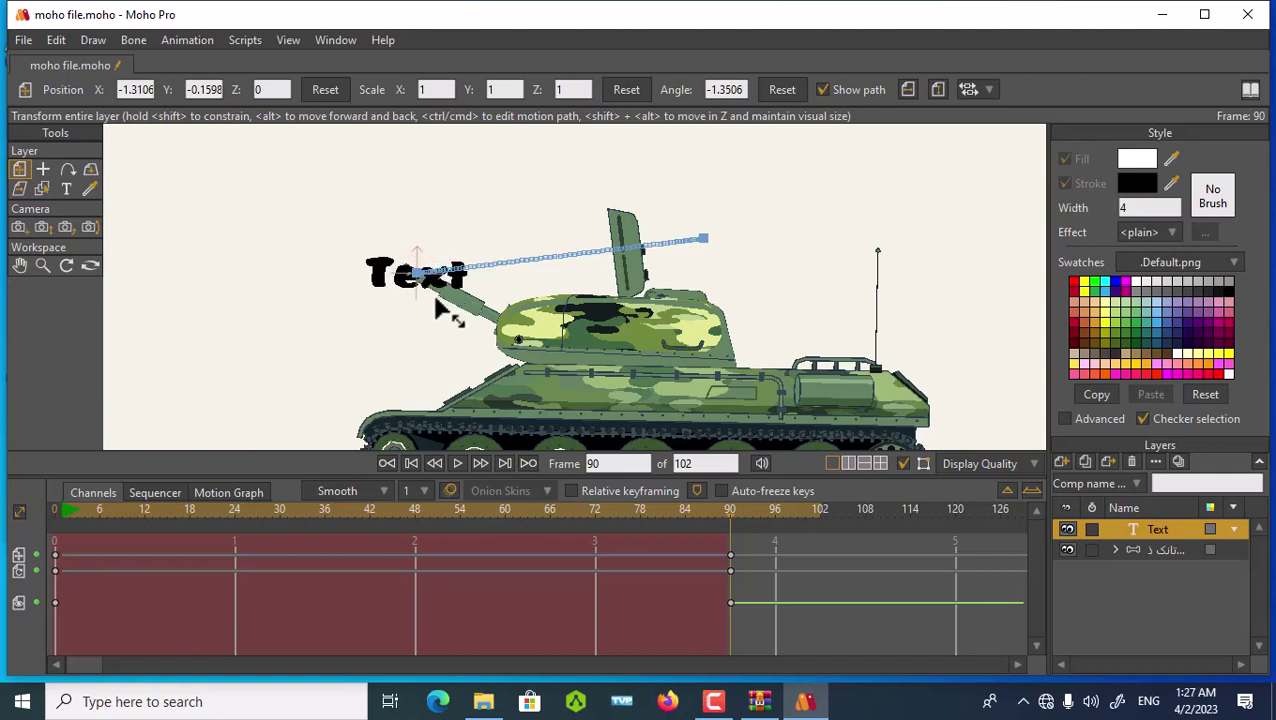
pyautogui.moveTo(437, 310); pyautogui.dragTo(437, 288)
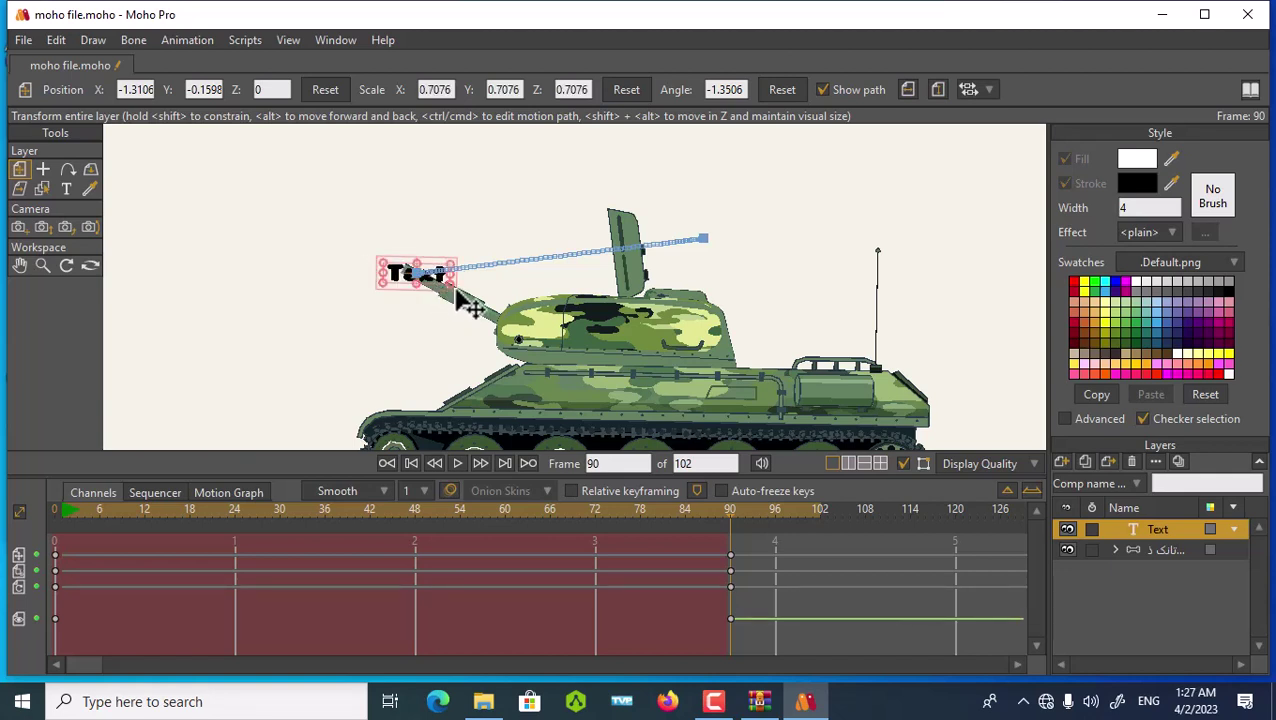
pyautogui.moveTo(454, 287)
pyautogui.mouseDown()
pyautogui.moveTo(442, 304)
pyautogui.moveTo(458, 307)
pyautogui.mouseUp()
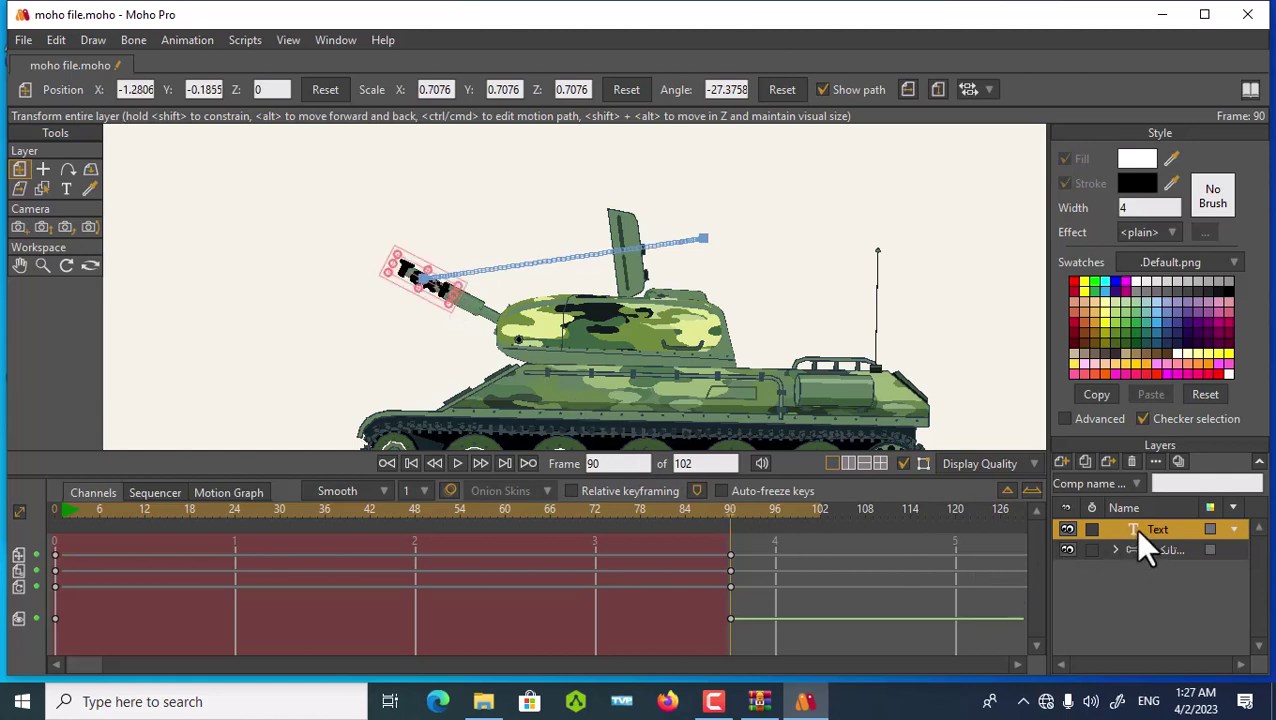
# Step: Move the Text layer below the tank's bone layer so the text sits behind the gun barrel
pyautogui.moveTo(1137, 530); pyautogui.dragTo(1151, 565)
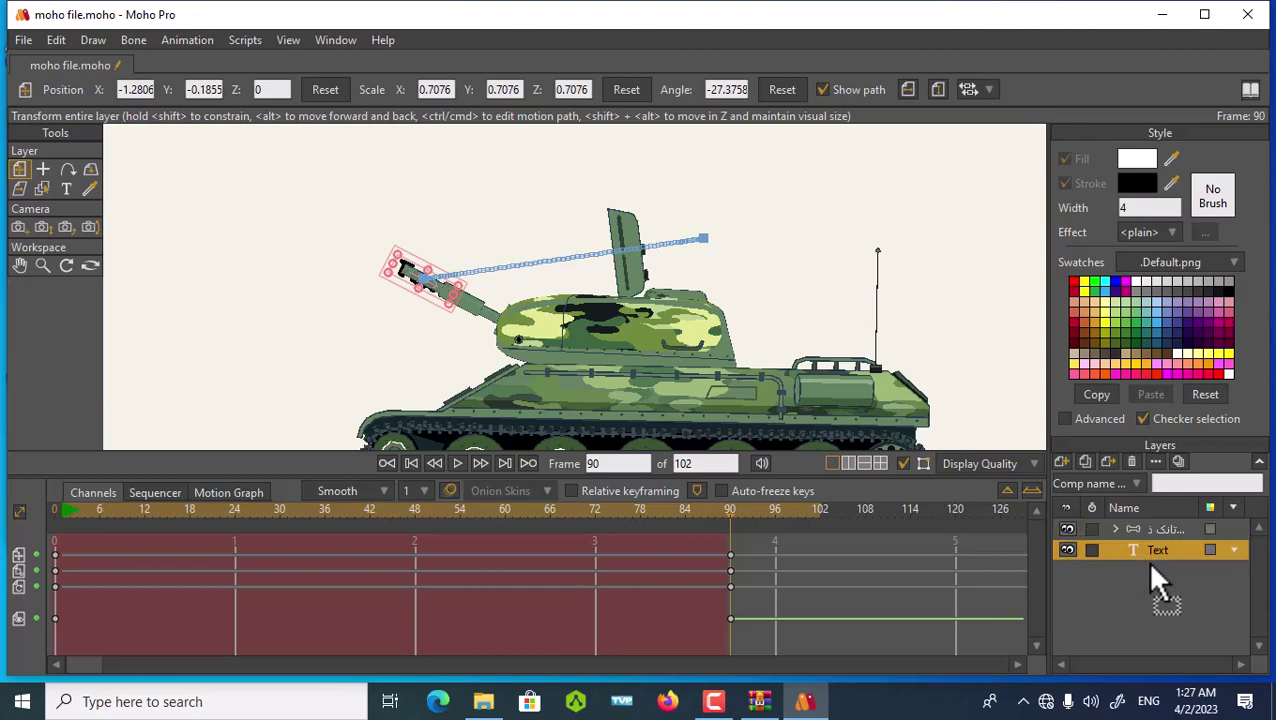
pyautogui.scroll(-4, 400, 268)
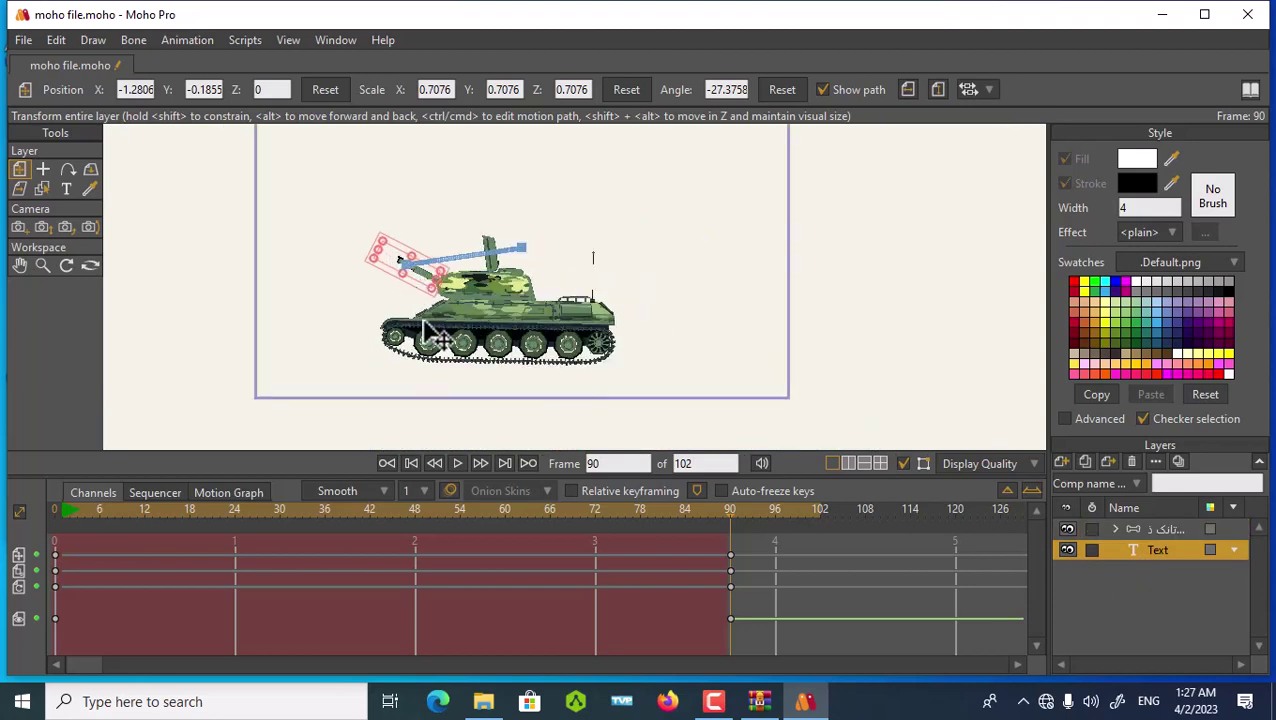
pyautogui.scroll(3, 421, 336)
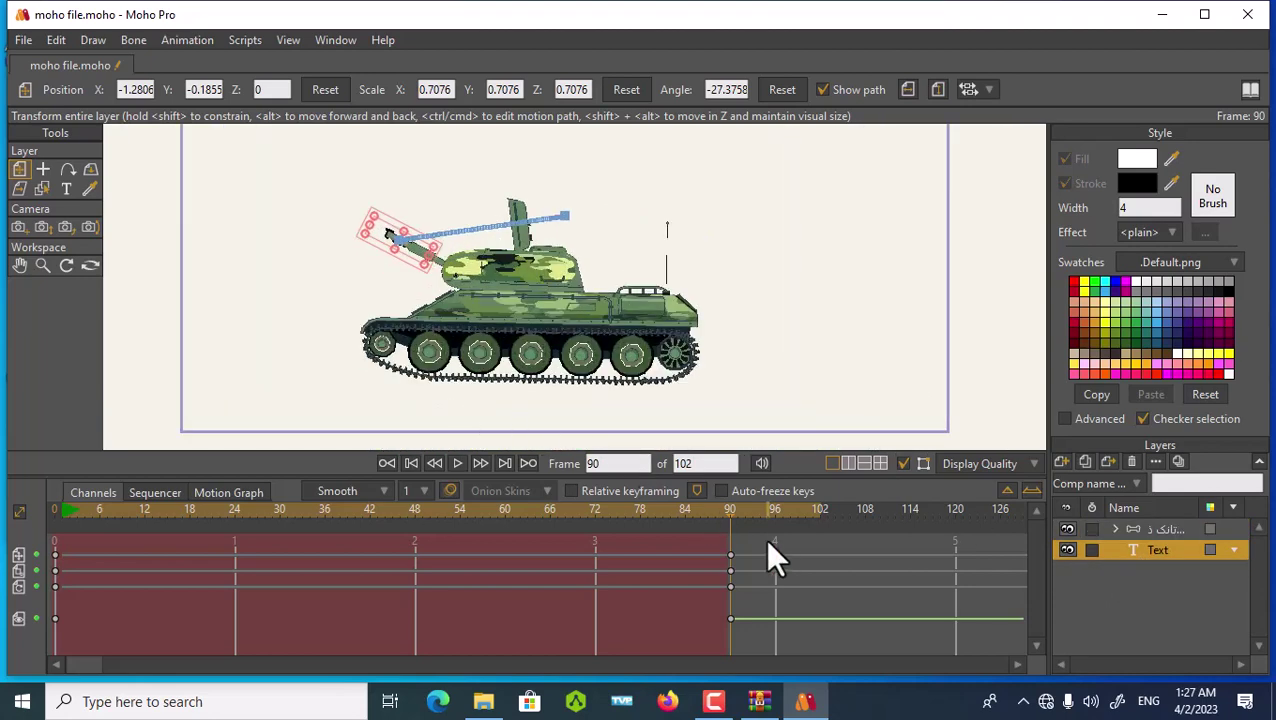
# Step: At frame 101, move the text out along the barrel's firing direction past the frame edge, to about X -3.10, Y 0.67
pyautogui.moveTo(723, 513)
pyautogui.mouseDown()
pyautogui.moveTo(567, 516)
pyautogui.moveTo(798, 521)
pyautogui.moveTo(728, 537)
pyautogui.mouseUp()
pyautogui.moveTo(730, 518); pyautogui.dragTo(815, 521)
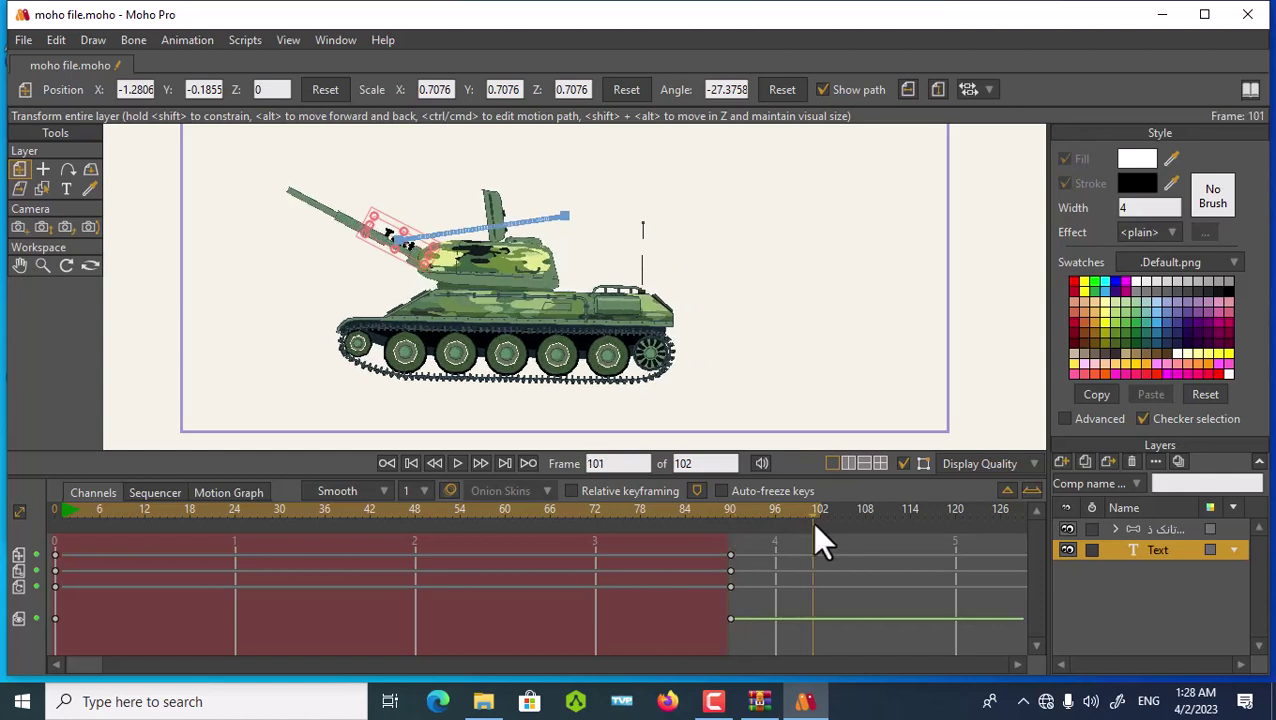
pyautogui.click(385, 237)
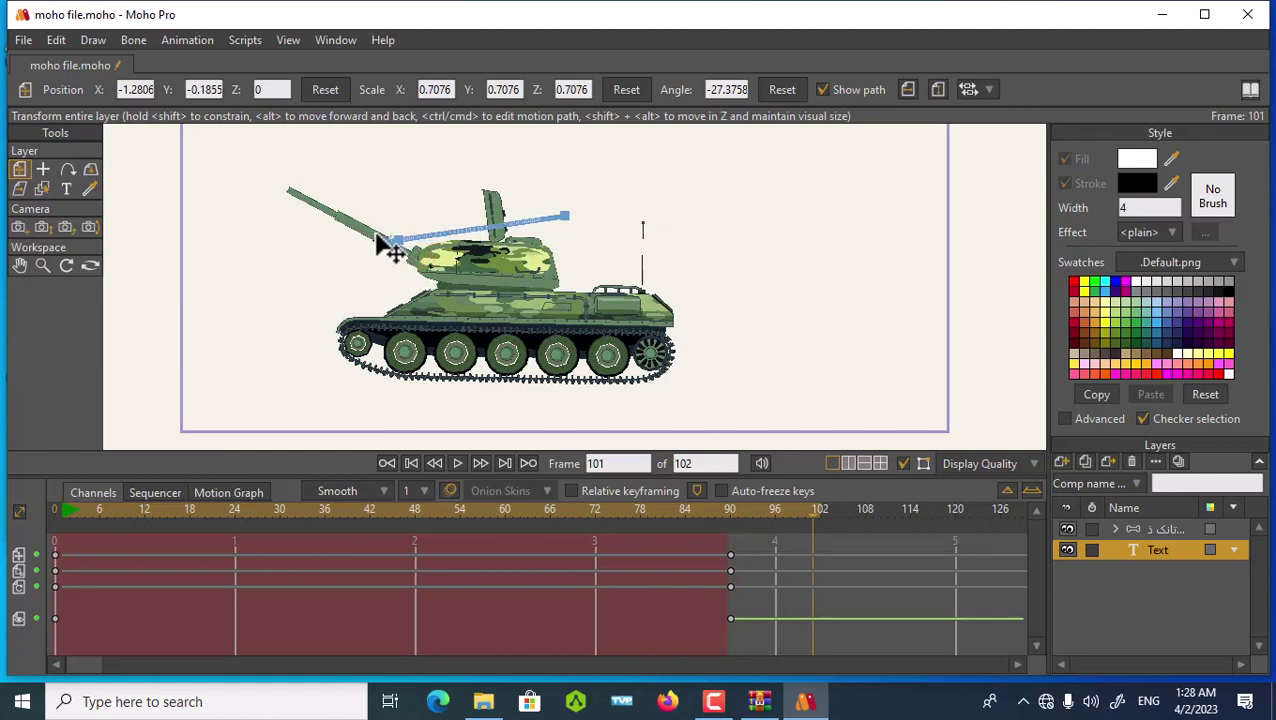
pyautogui.moveTo(384, 236); pyautogui.dragTo(207, 148)
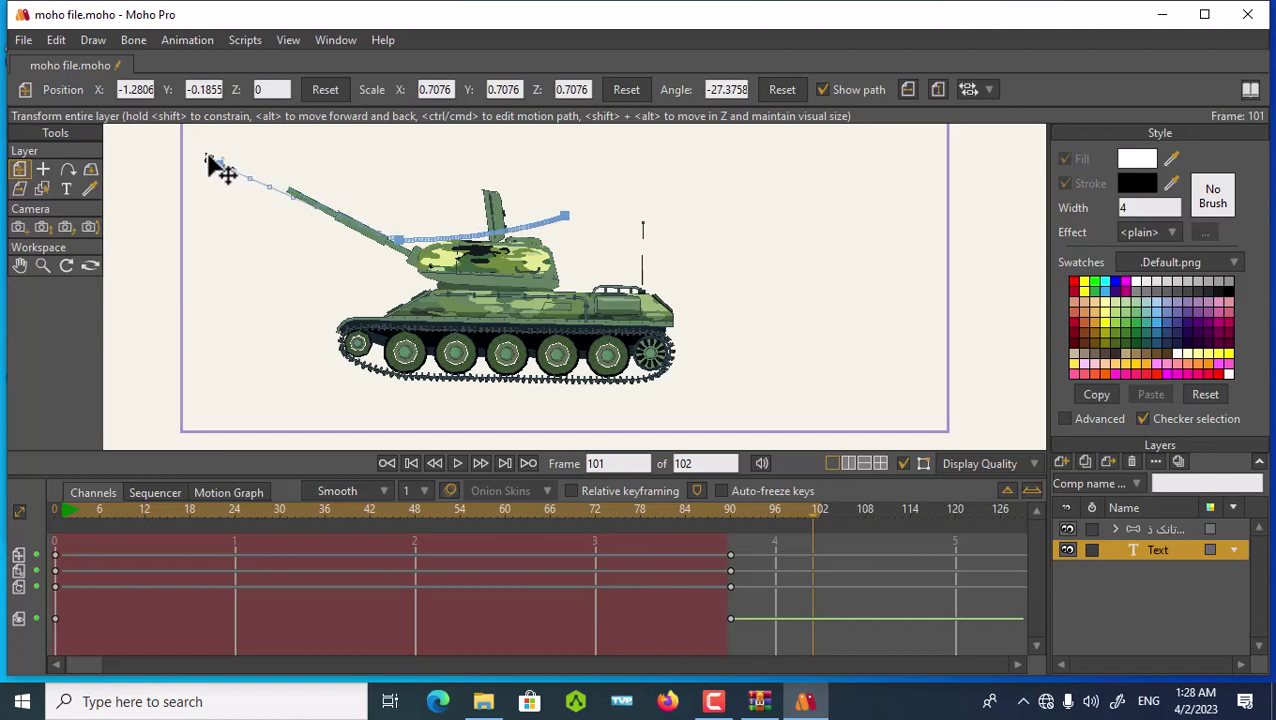
pyautogui.moveTo(210, 152); pyautogui.dragTo(154, 127)
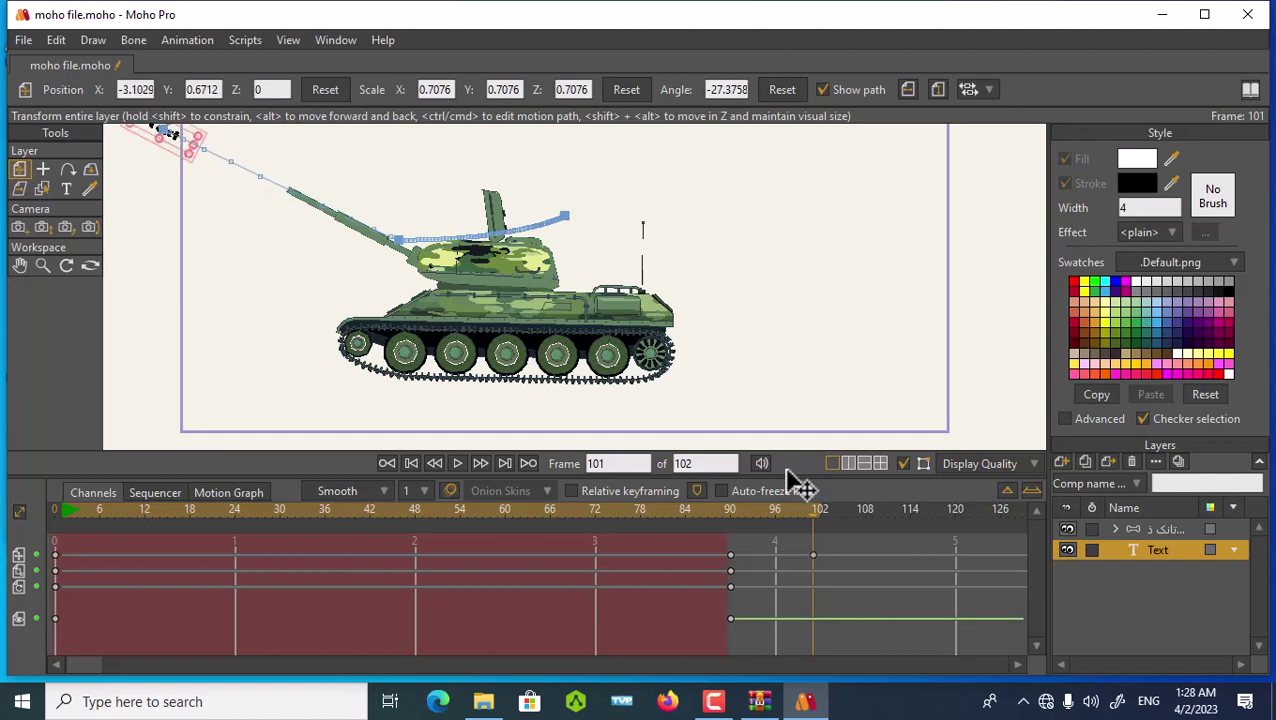
# Step: Turn on motion blur for the Text layer, with sub-frame blur and a frame count of 20
pyautogui.doubleClick(1141, 552)
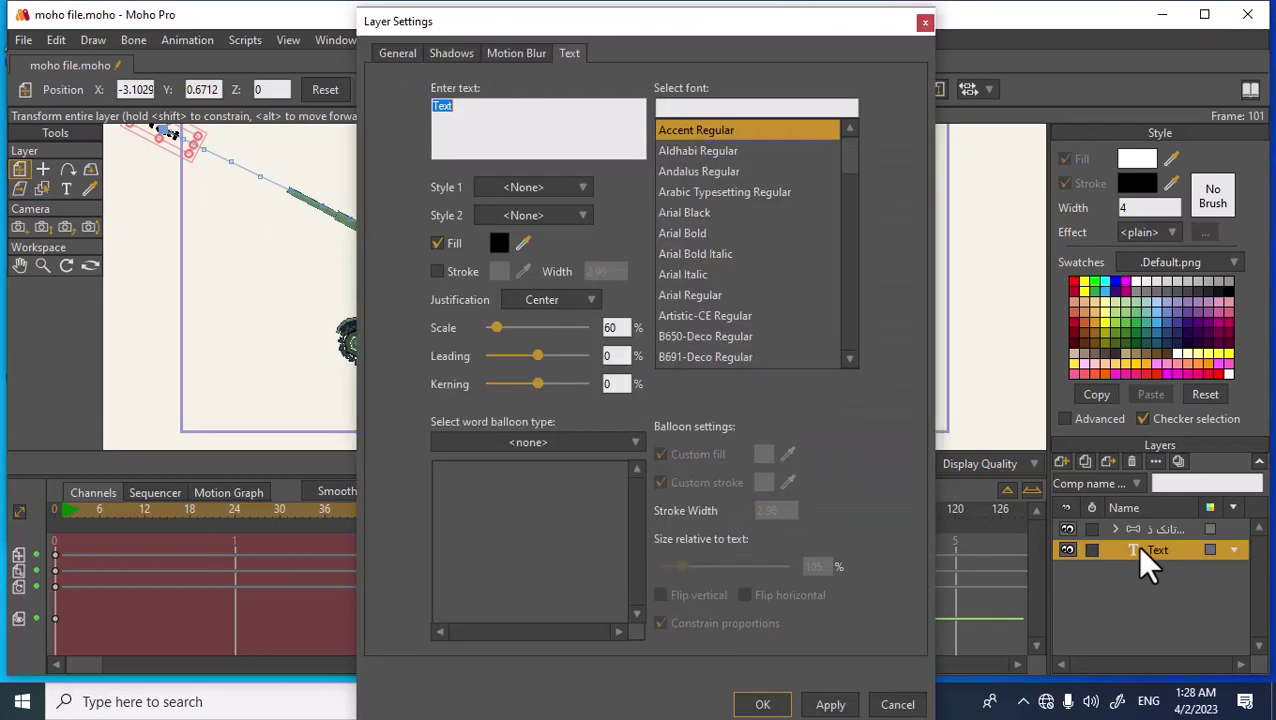
pyautogui.click(500, 56)
pyautogui.click(579, 114)
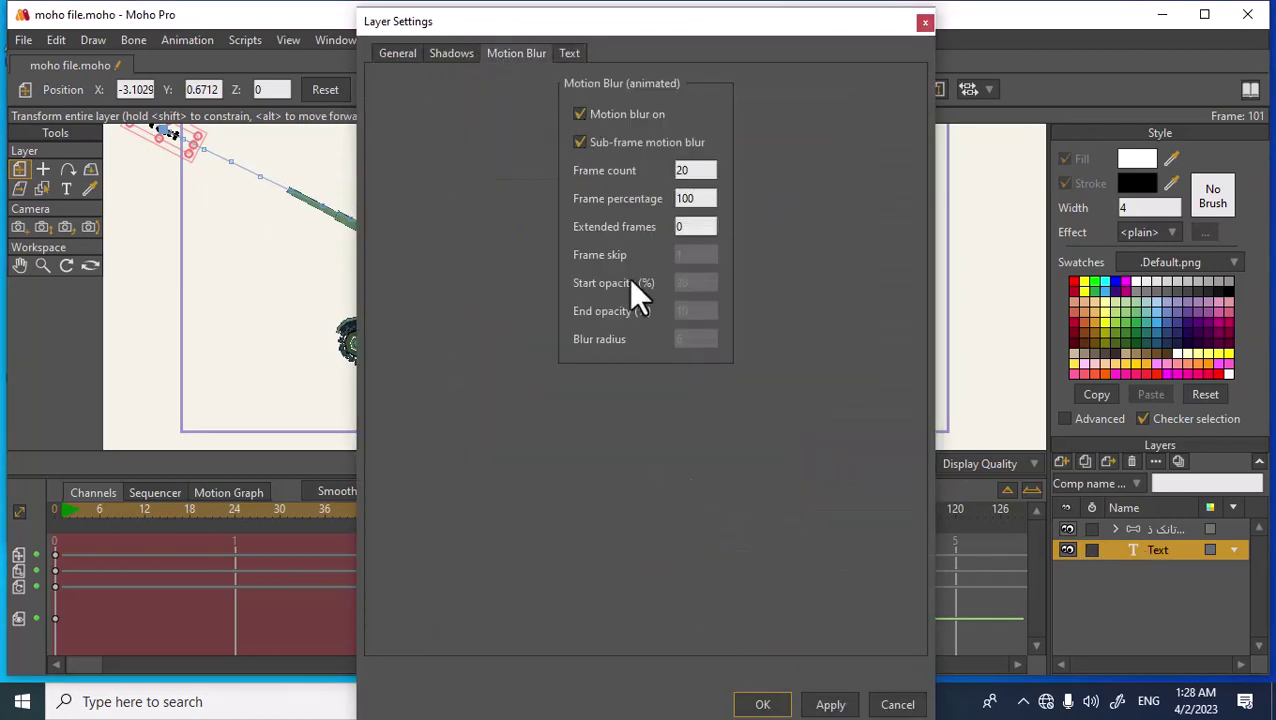
pyautogui.click(762, 706)
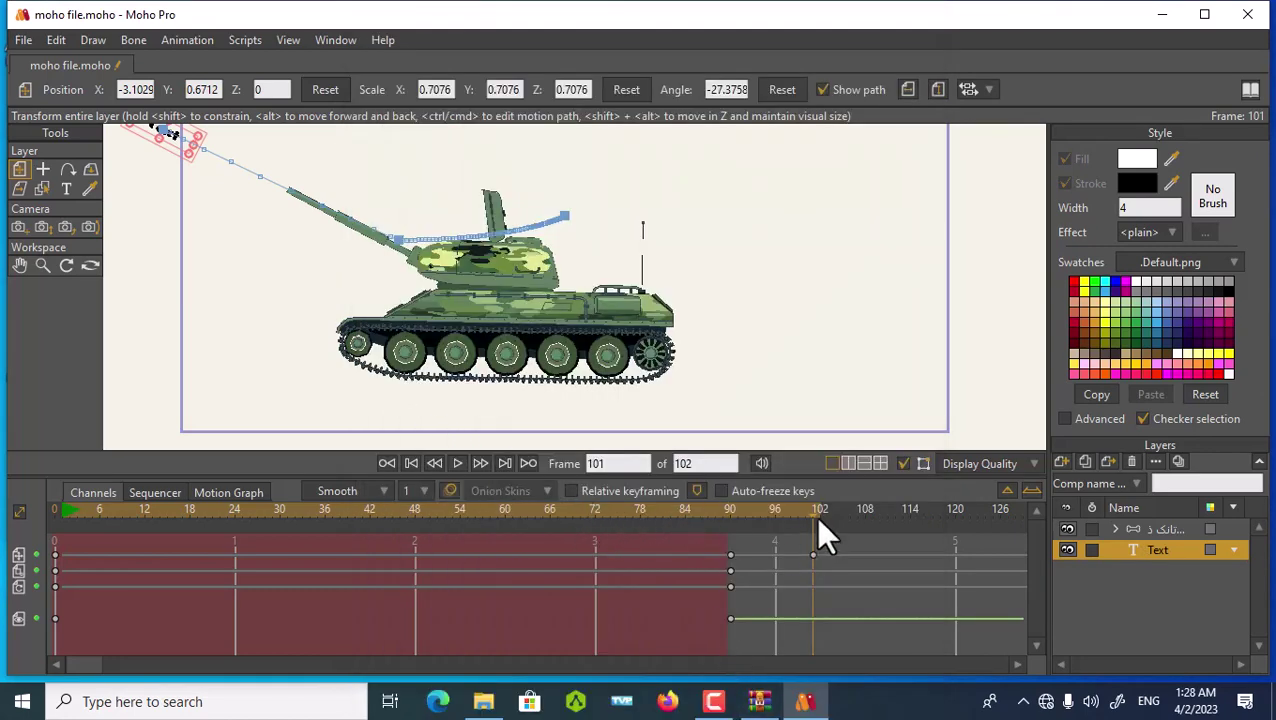
pyautogui.moveTo(811, 518); pyautogui.dragTo(865, 547)
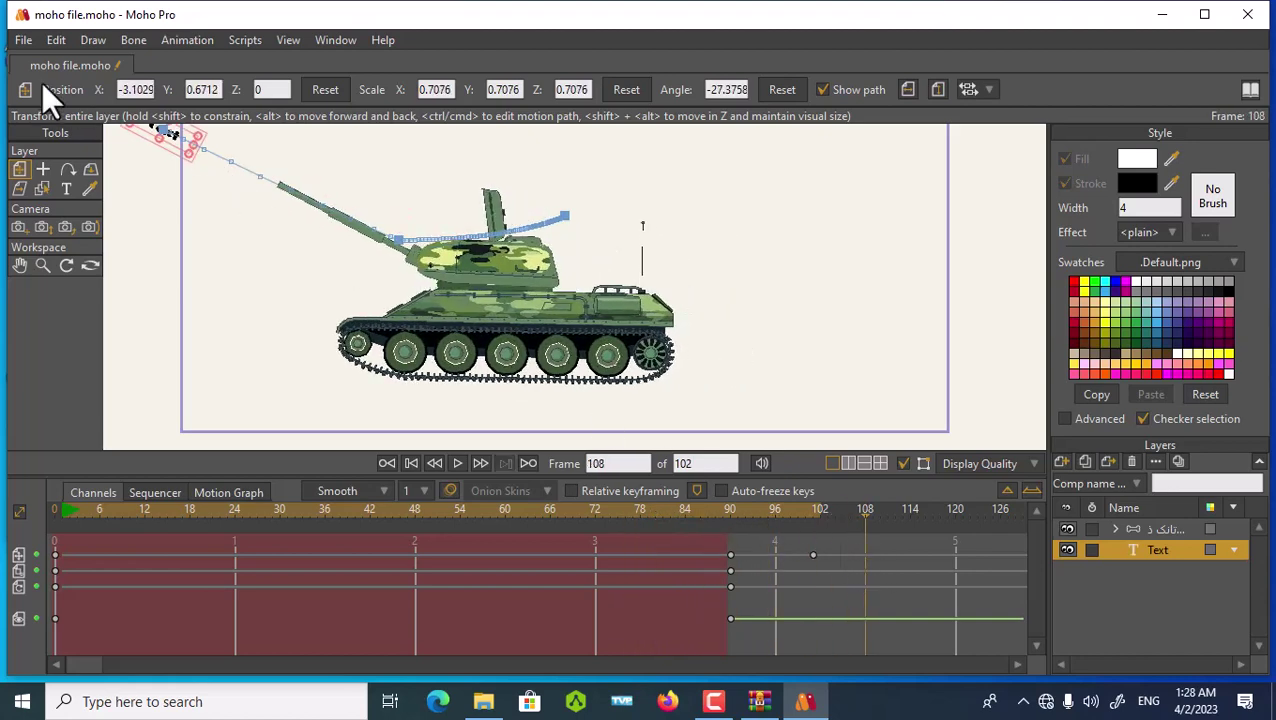
# Step: Export frames 1 to 102 as "moho file.mp4" in MP4 (H.264-AAC) format with the quality raised above 90
pyautogui.click(20, 40)
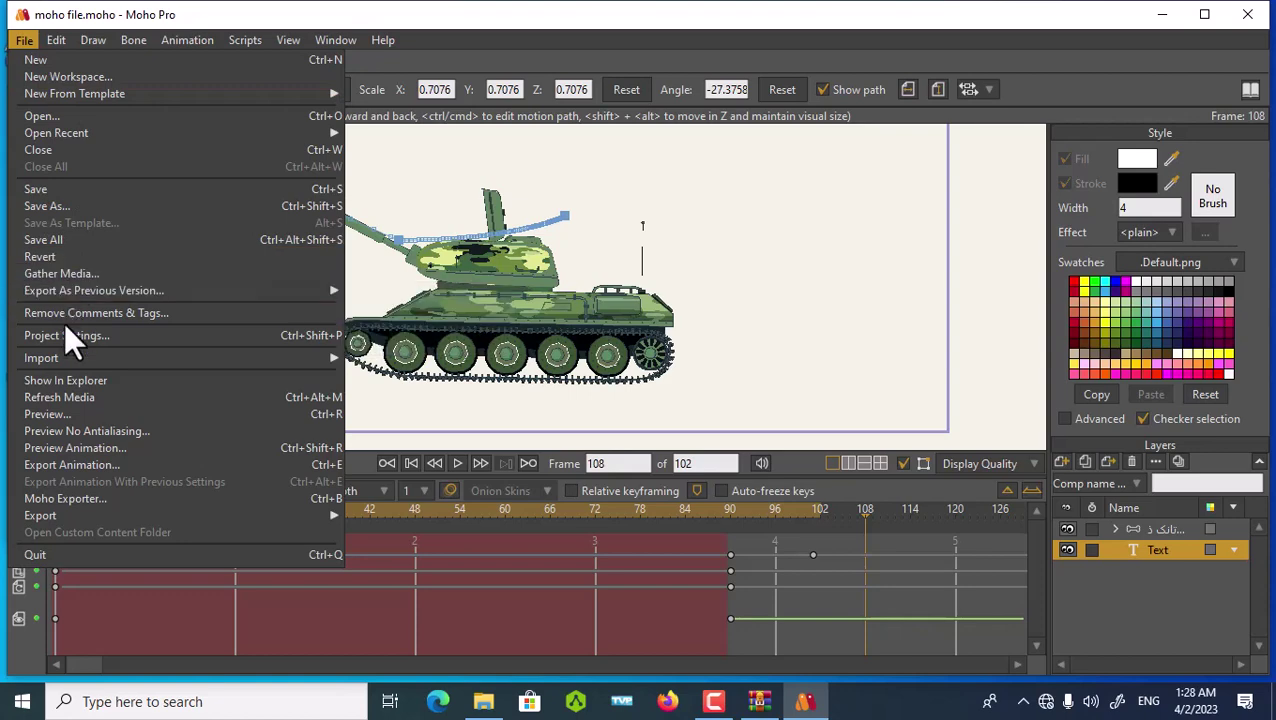
pyautogui.click(62, 464)
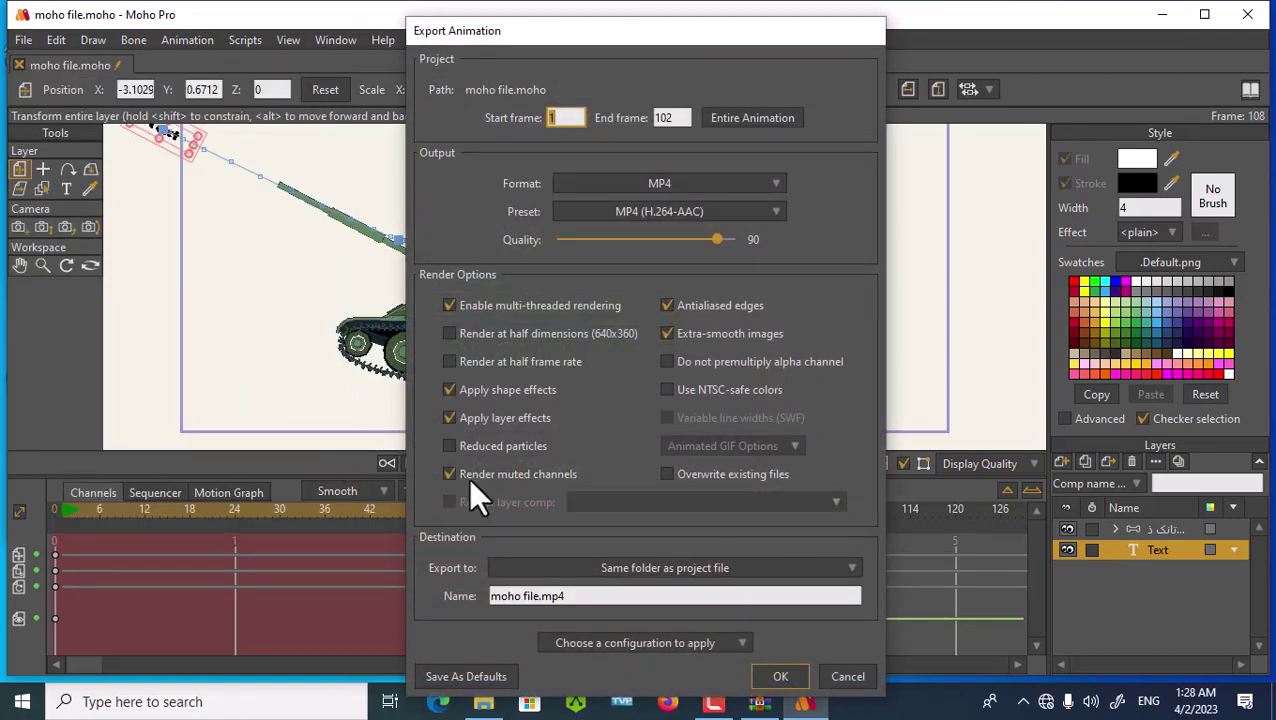
pyautogui.moveTo(720, 240); pyautogui.dragTo(737, 238)
pyautogui.click(780, 676)
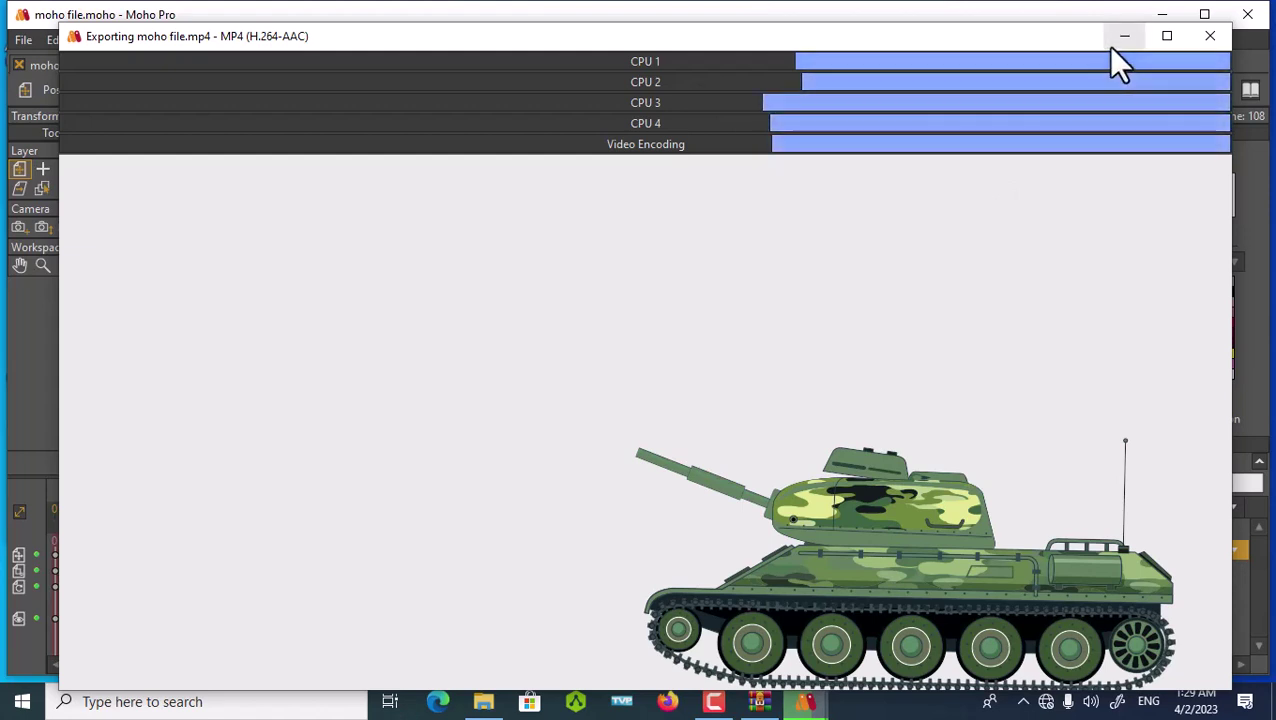
pyautogui.click(1166, 36)
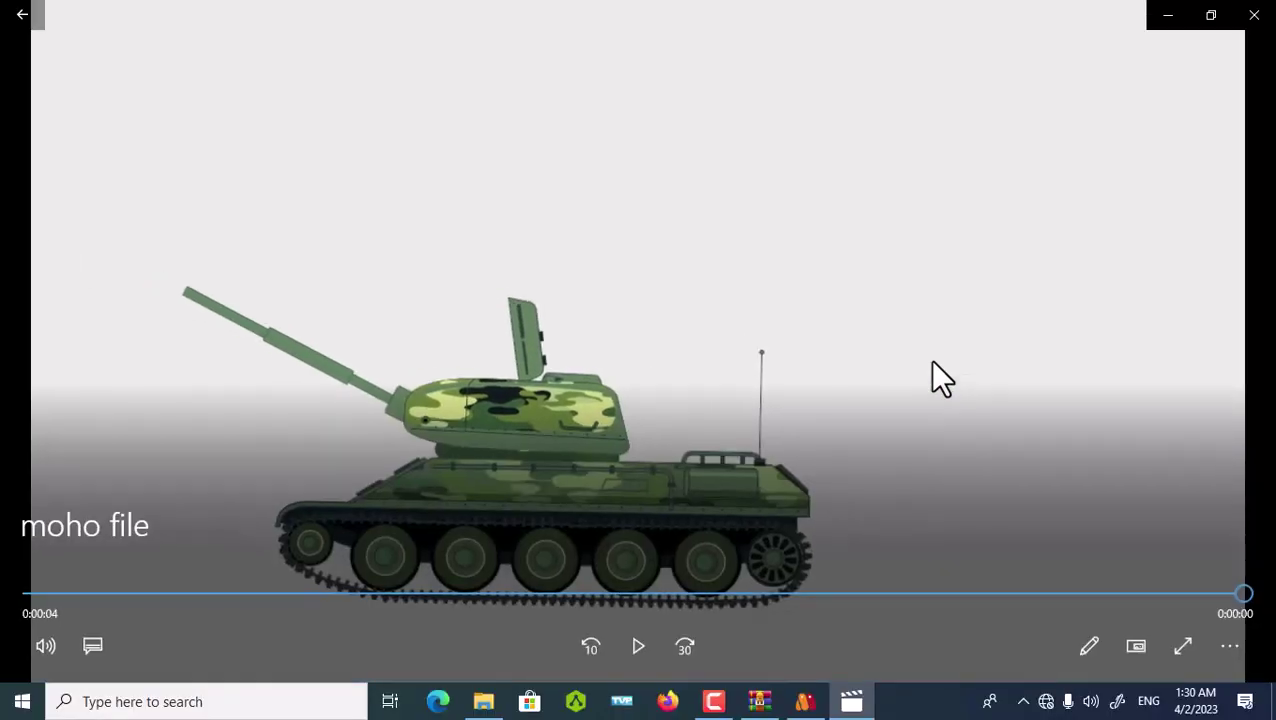
# Step: Play back the exported tank video to check the text shot firing from the barrel, and close the player
pyautogui.click(641, 645)
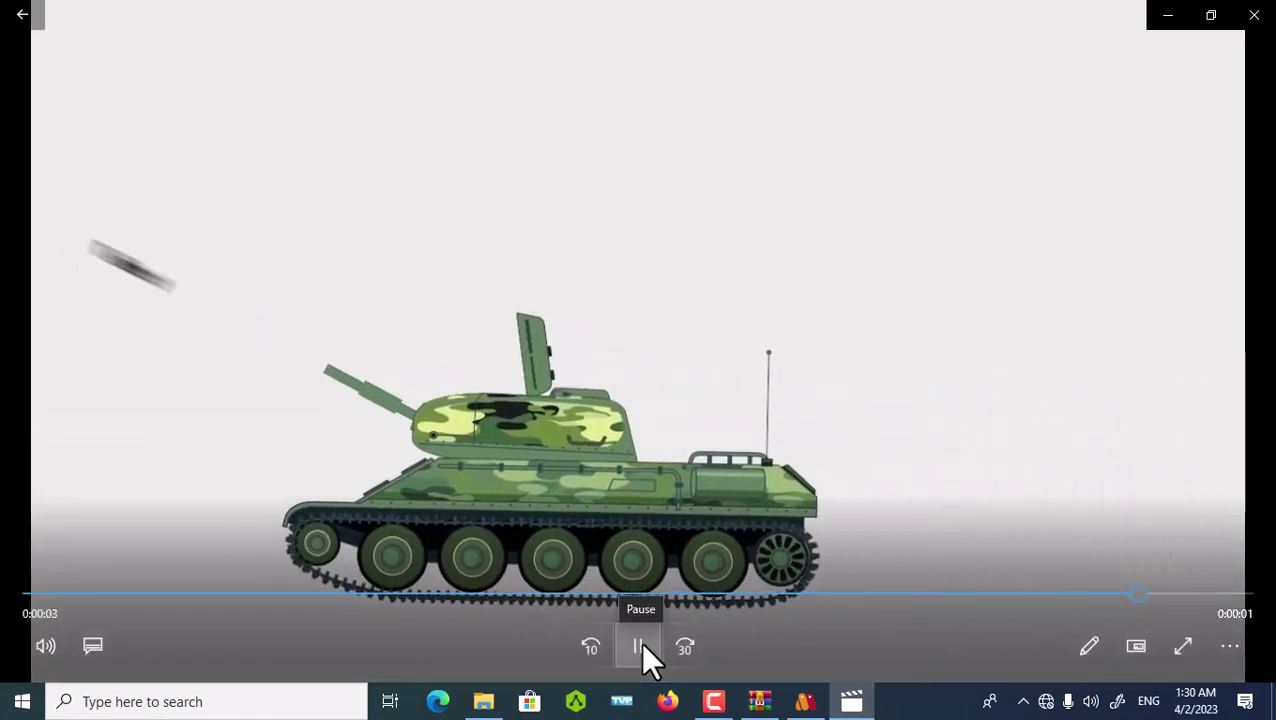
pyautogui.click(640, 645)
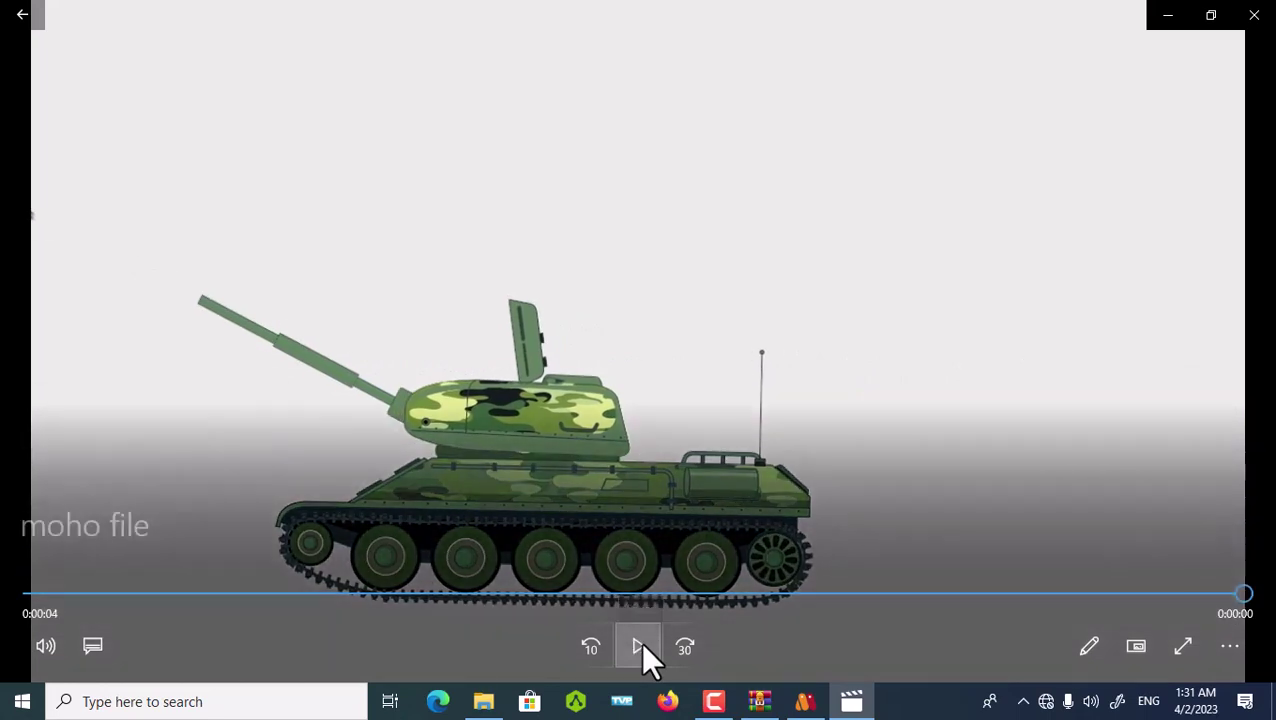
pyautogui.click(1250, 20)
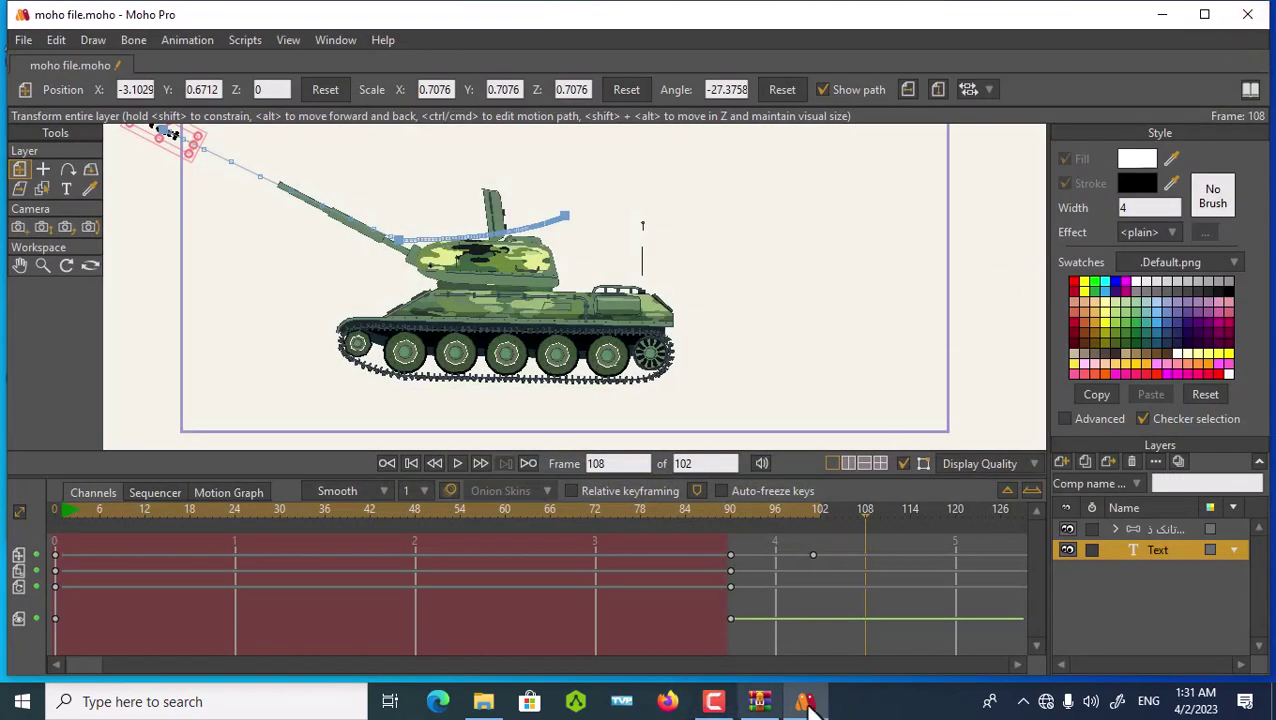
pyautogui.click(714, 702)
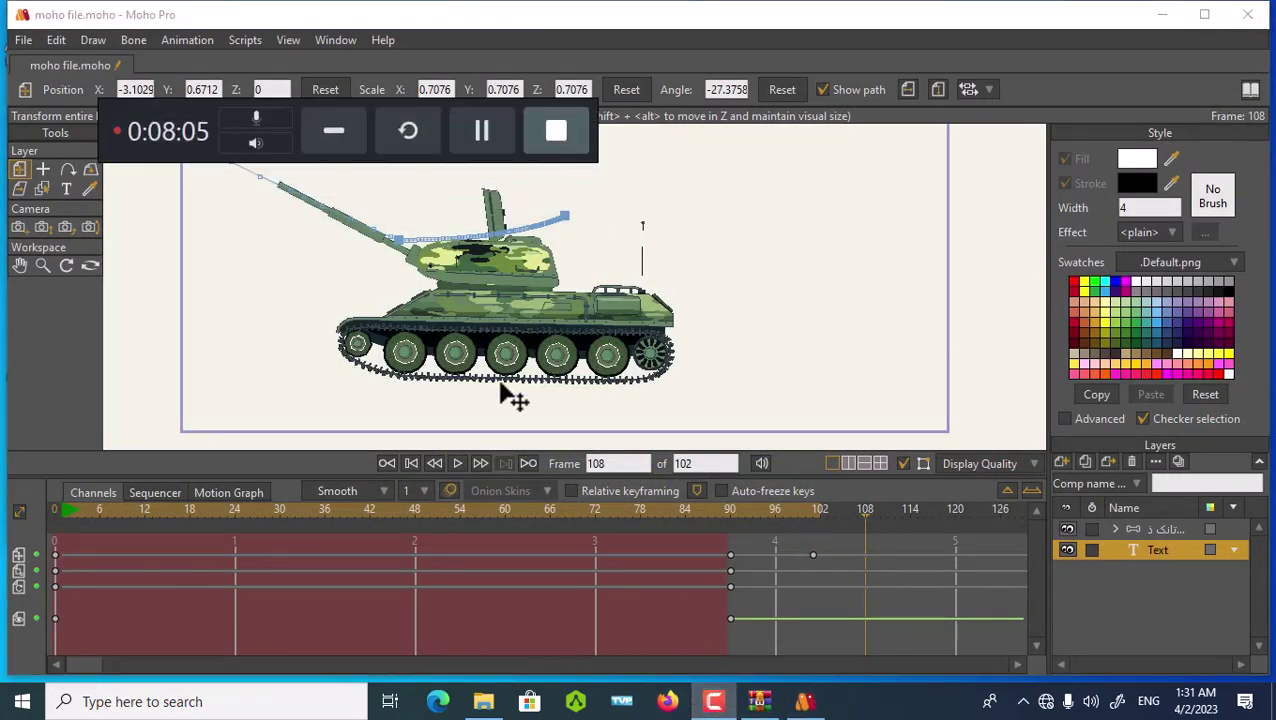